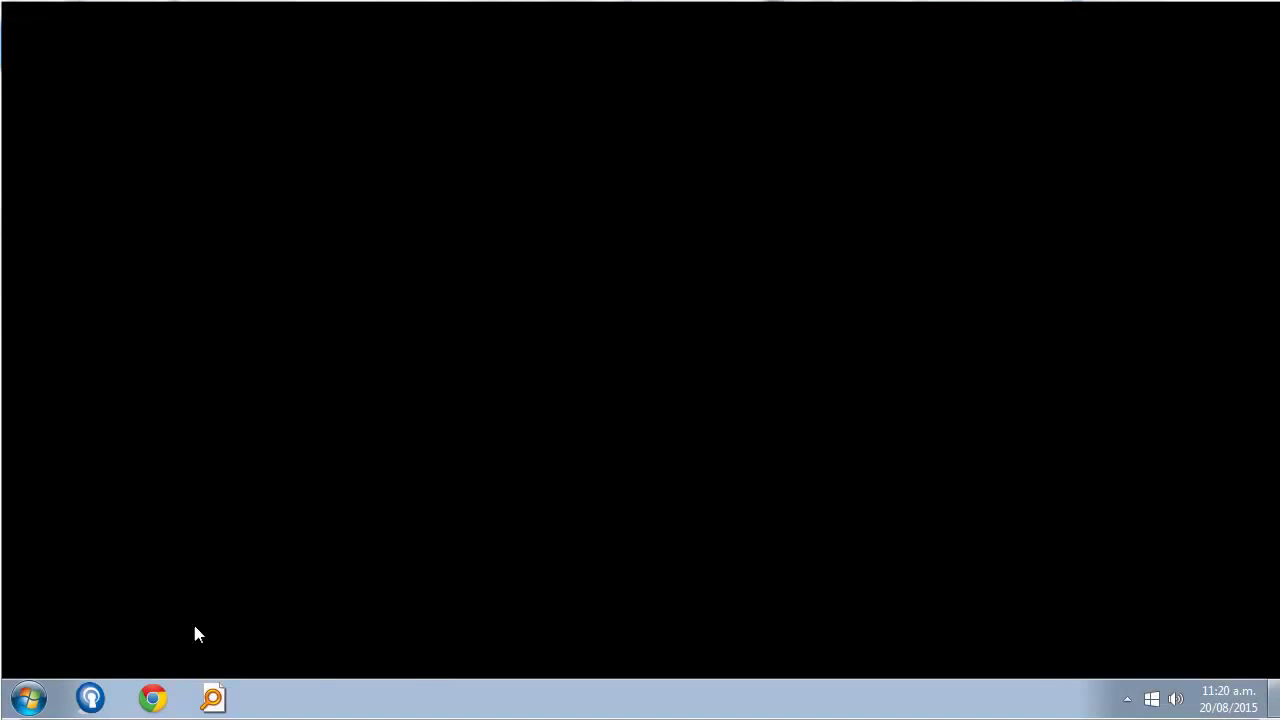
# Launch Internet Explorer and open its Internet options
pyautogui.click(28, 700)
pyautogui.write('inte')
pyautogui.press('Return')
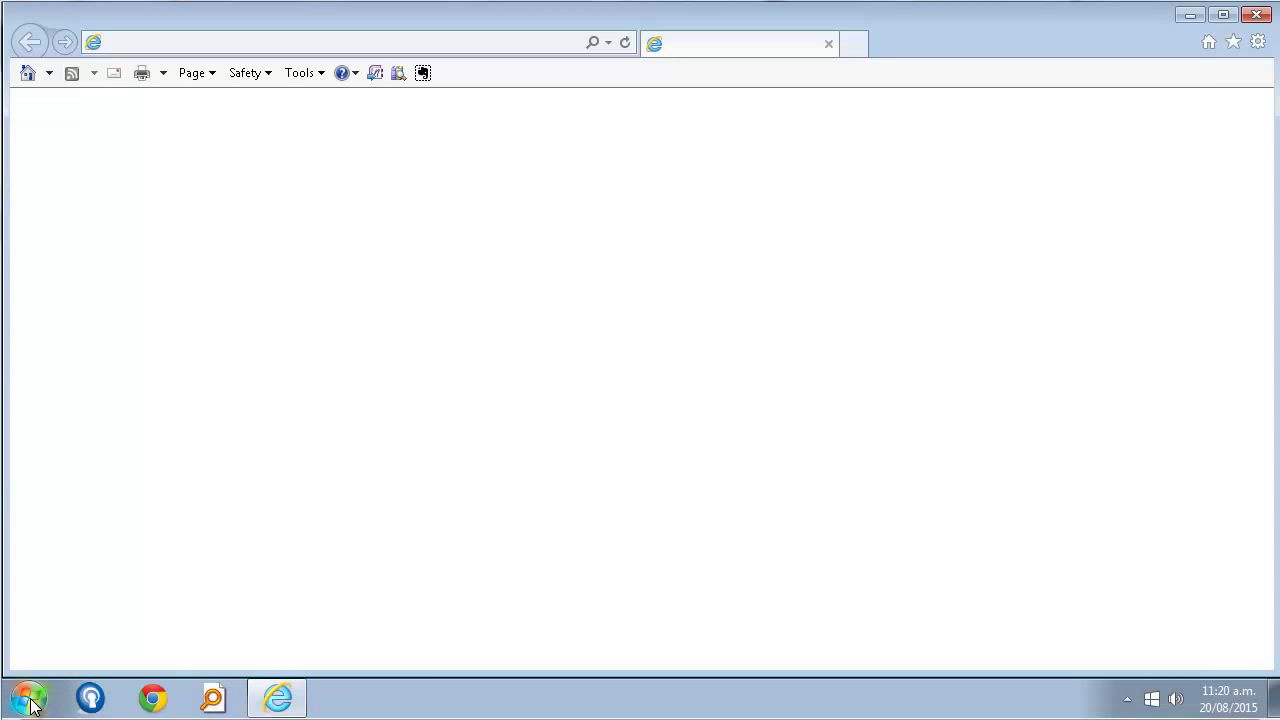
pyautogui.click(1258, 42)
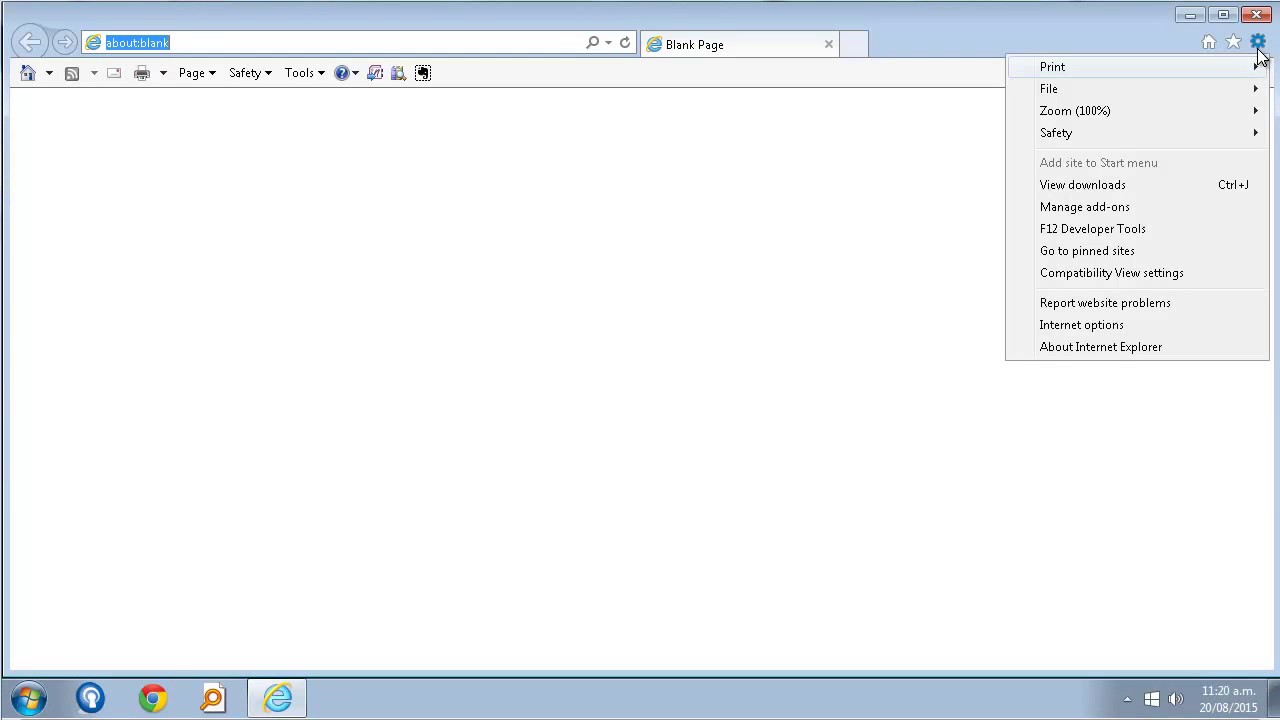
pyautogui.click(1133, 326)
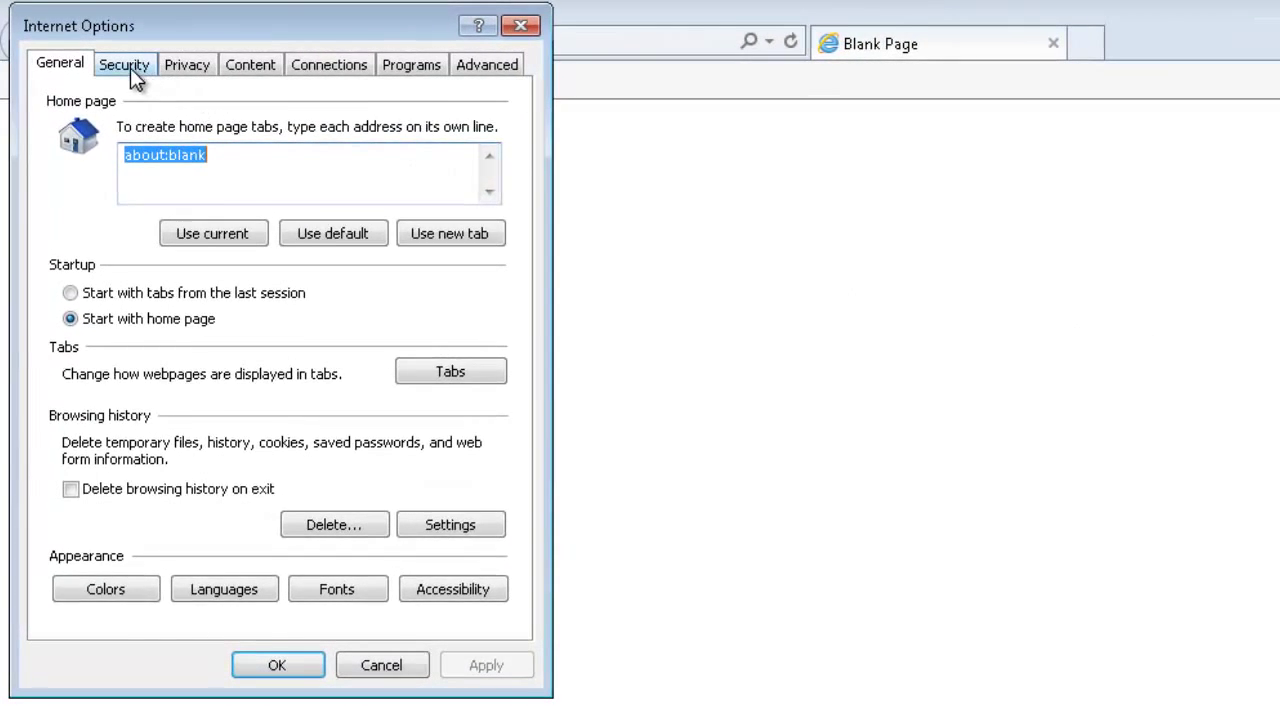
# Set the Internet zone's user authentication logon to Automatic logon with current user name and password, and confirm the security changes
pyautogui.click(131, 70)
pyautogui.click(346, 529)
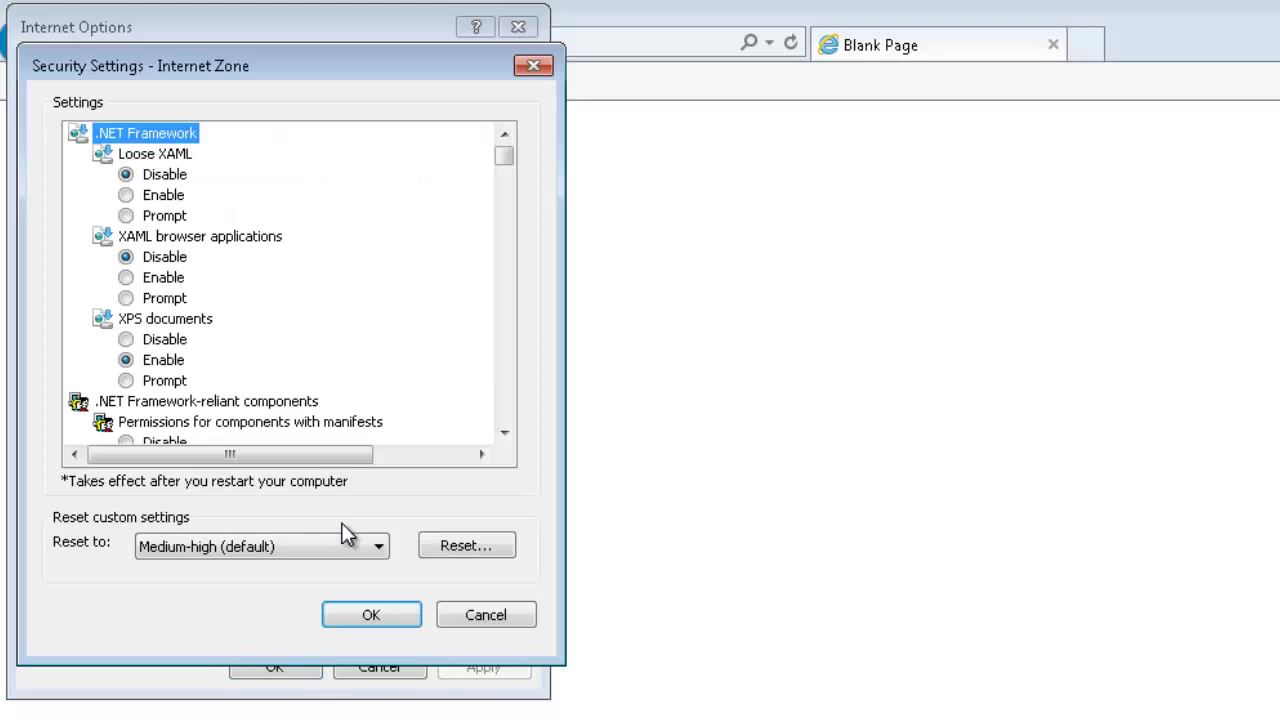
pyautogui.moveTo(506, 160); pyautogui.dragTo(504, 415)
pyautogui.click(166, 403)
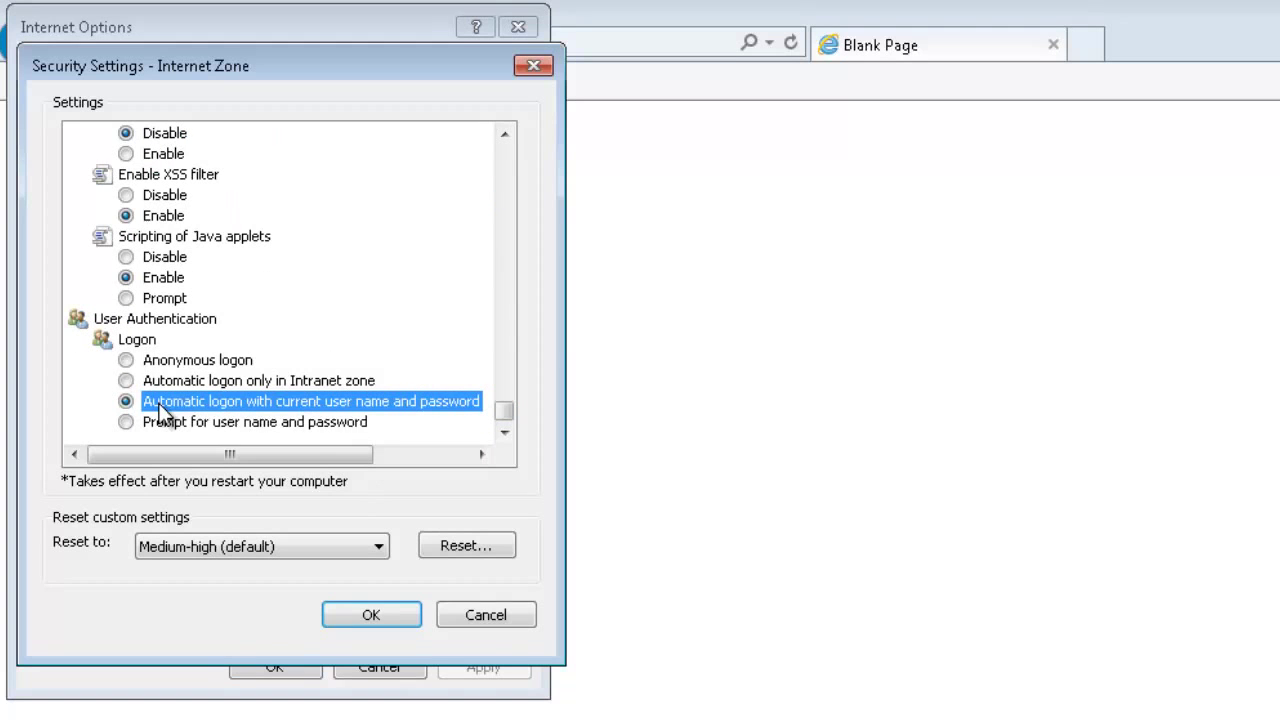
pyautogui.click(374, 612)
pyautogui.click(742, 262)
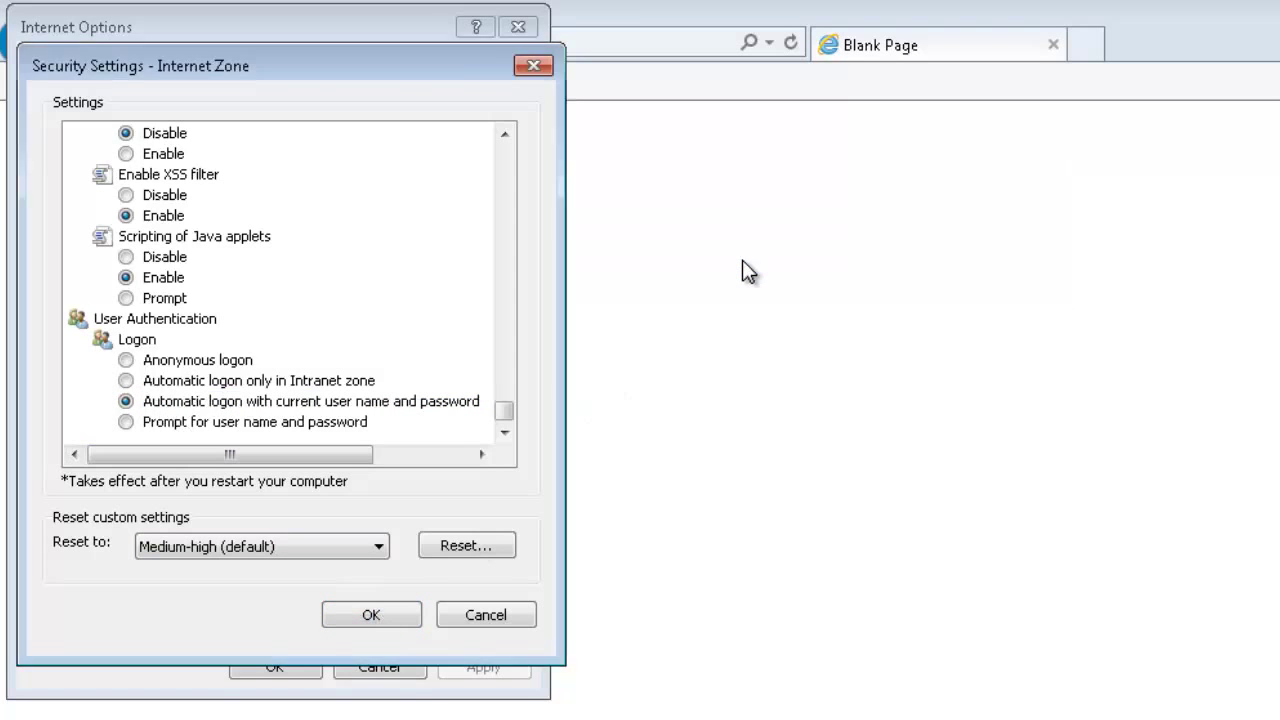
pyautogui.click(275, 667)
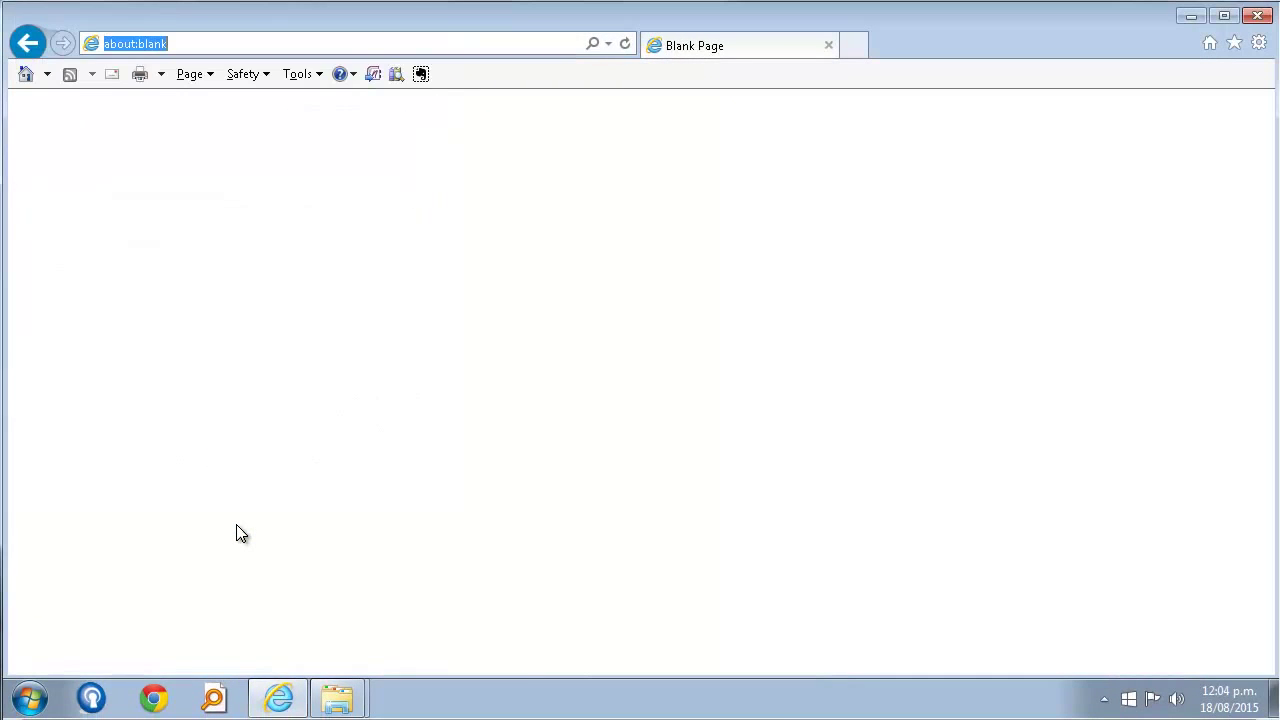
pyautogui.write('www.wingate.com/')
pyautogui.press('Return')
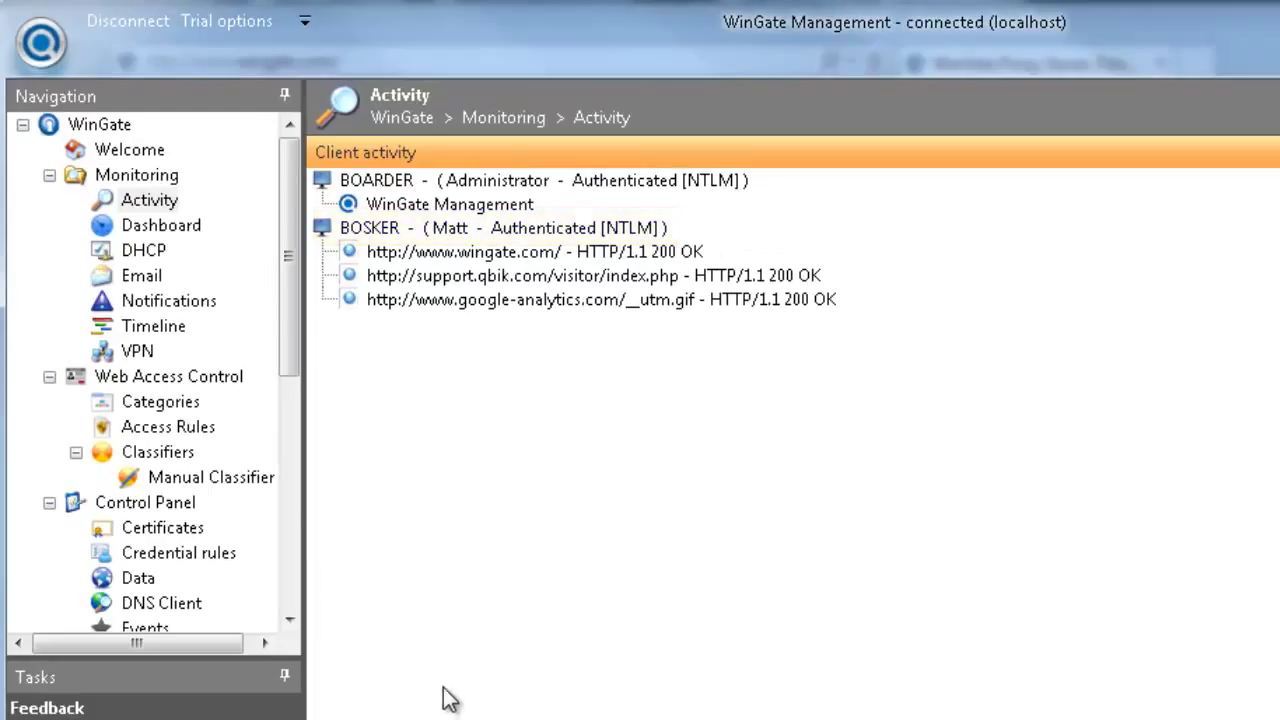
# In WinGate Management, examine the authentication rule among the web access rules, and return to the Activity view
pyautogui.click(193, 441)
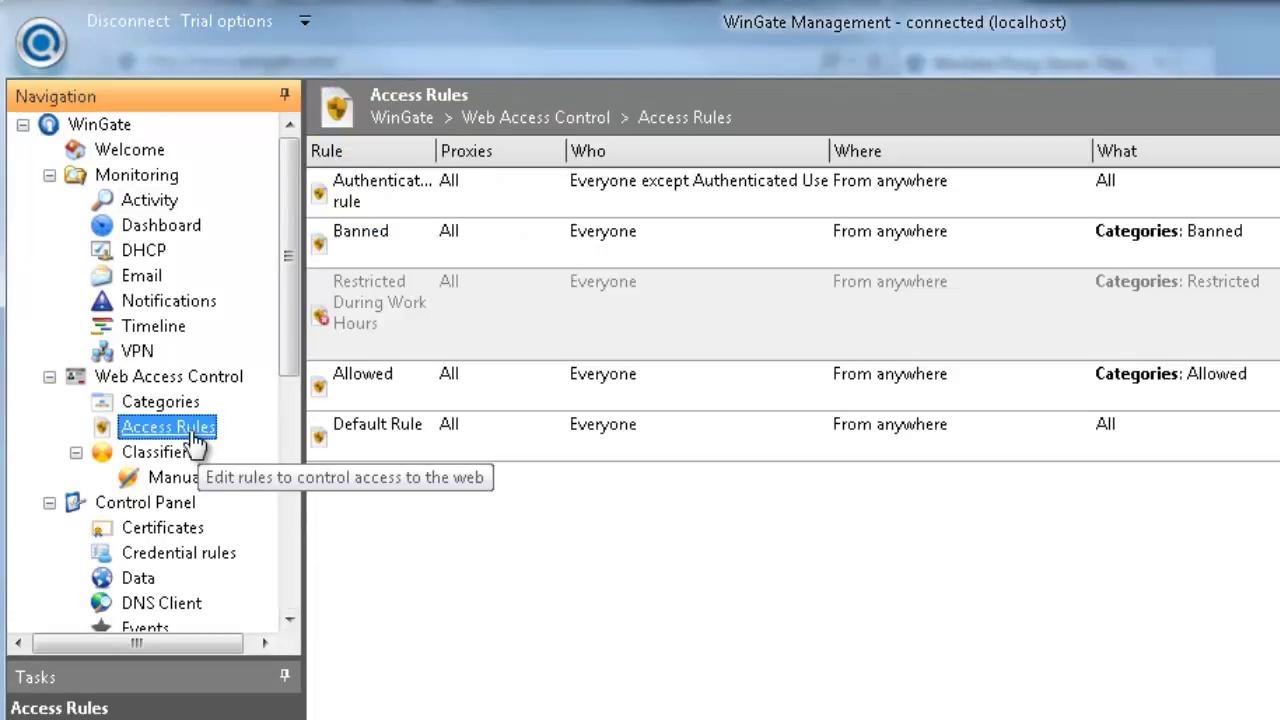
pyautogui.click(456, 206)
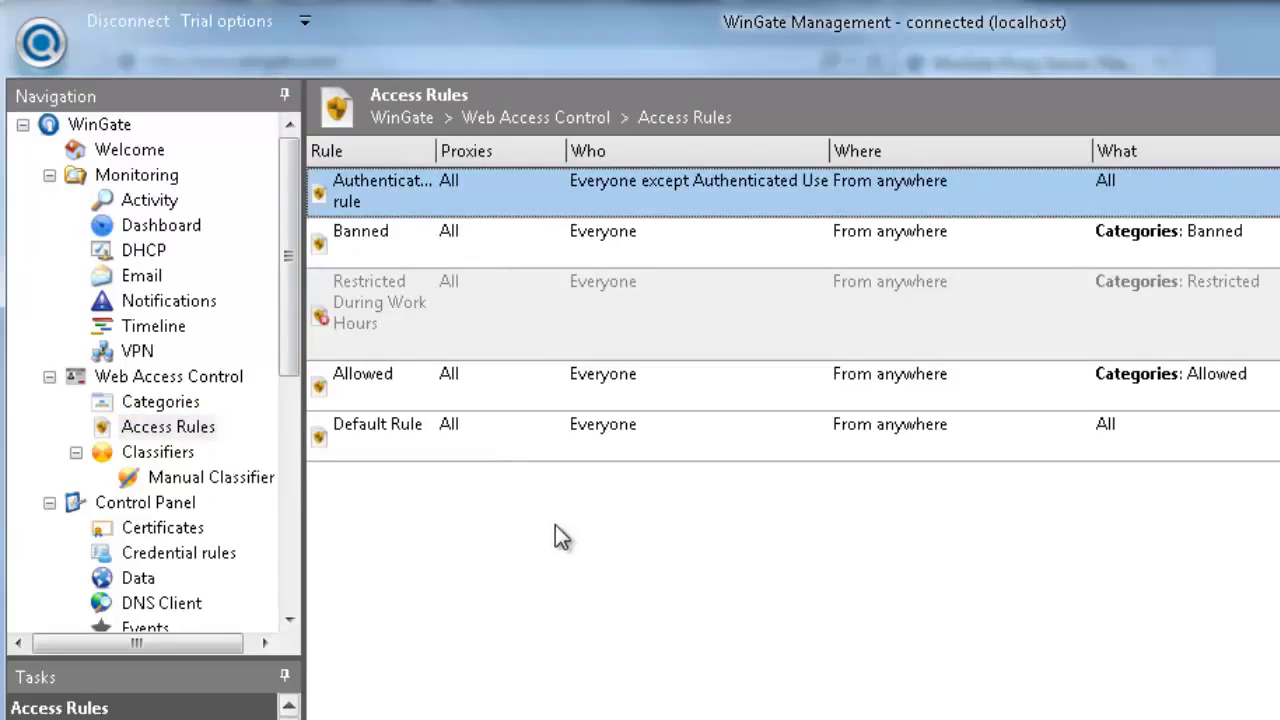
pyautogui.click(155, 202)
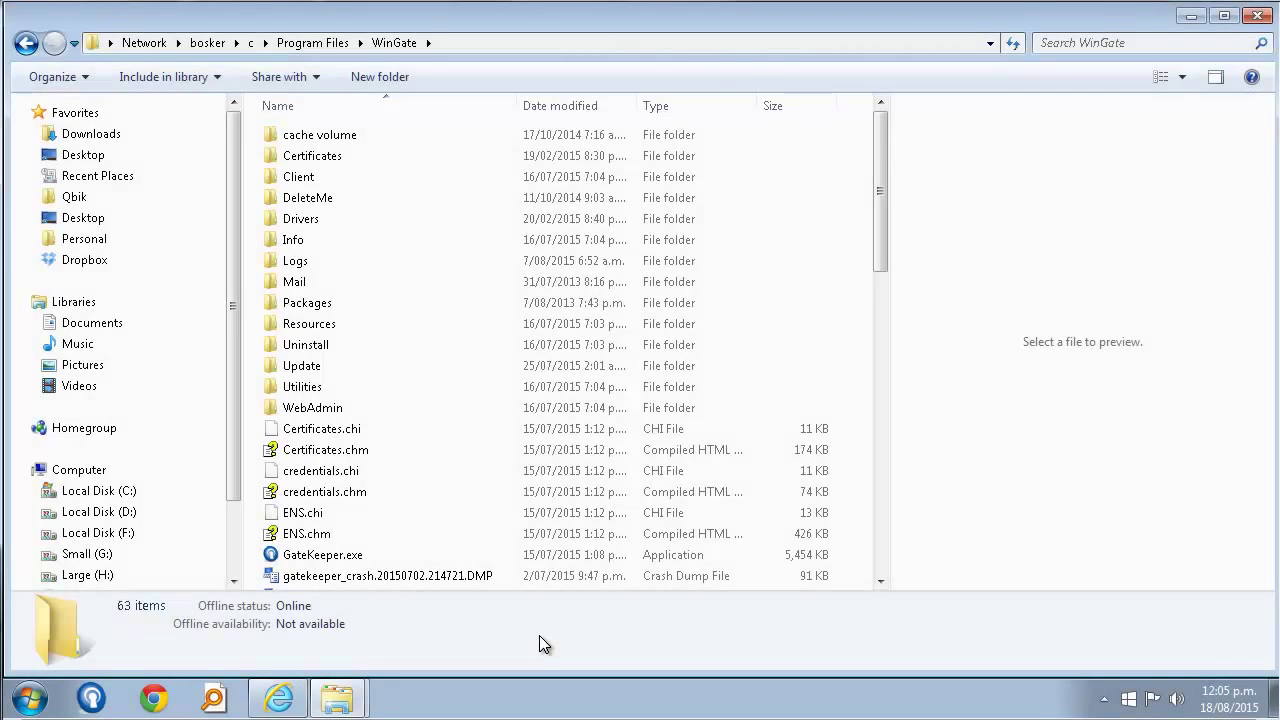
# Copy QbikAuth.exe from the WinGate Utilities folder into the Windows Startup folder, granting administrator permission
pyautogui.doubleClick(332, 386)
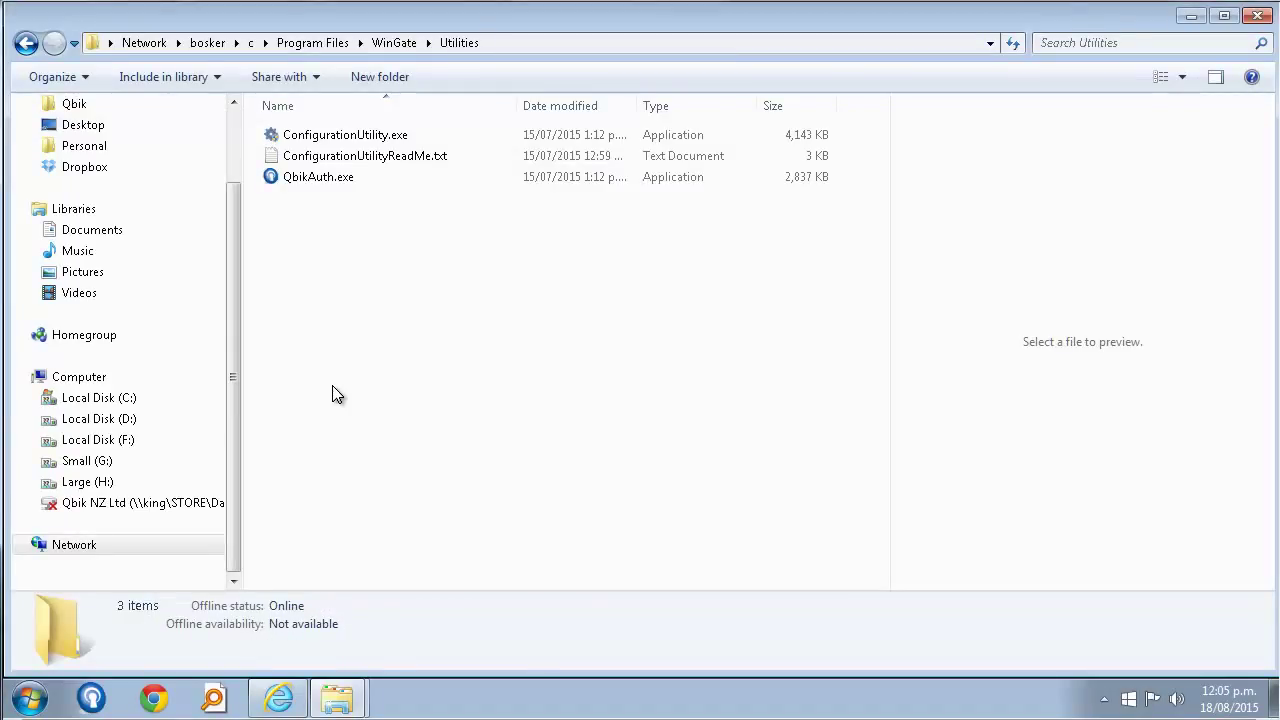
pyautogui.rightClick(366, 177)
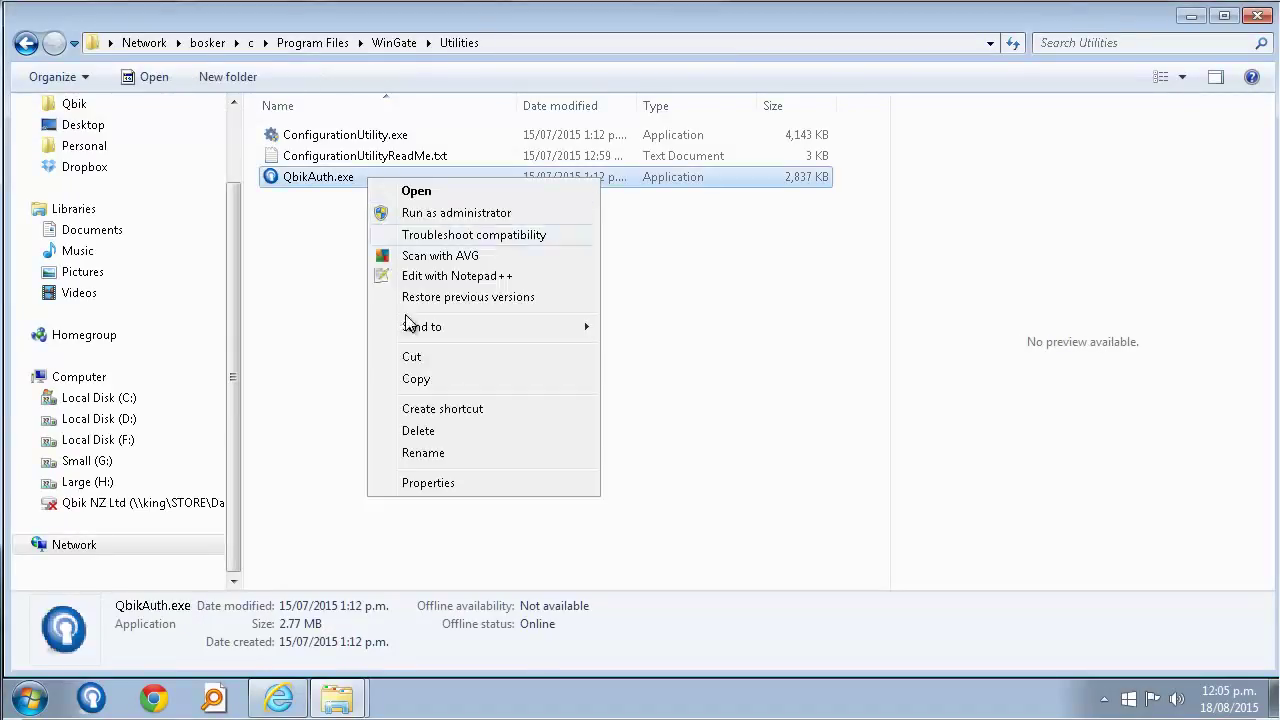
pyautogui.click(420, 379)
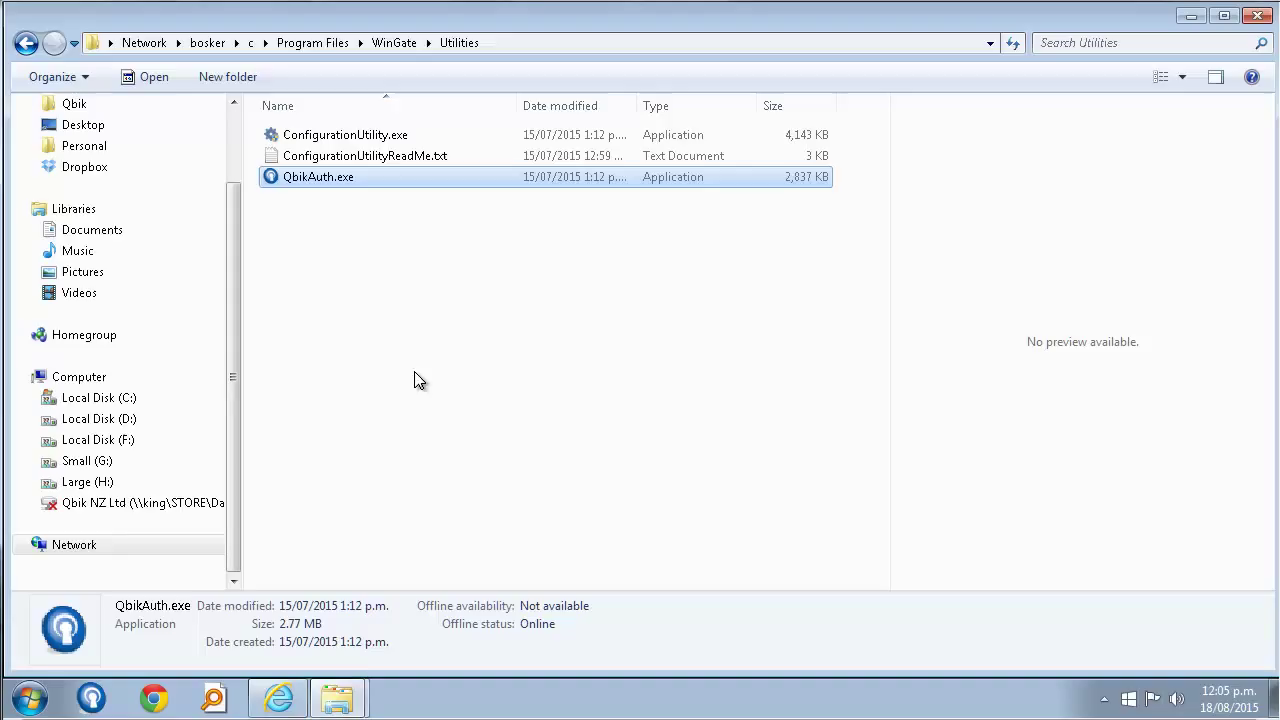
pyautogui.moveTo(343, 700)
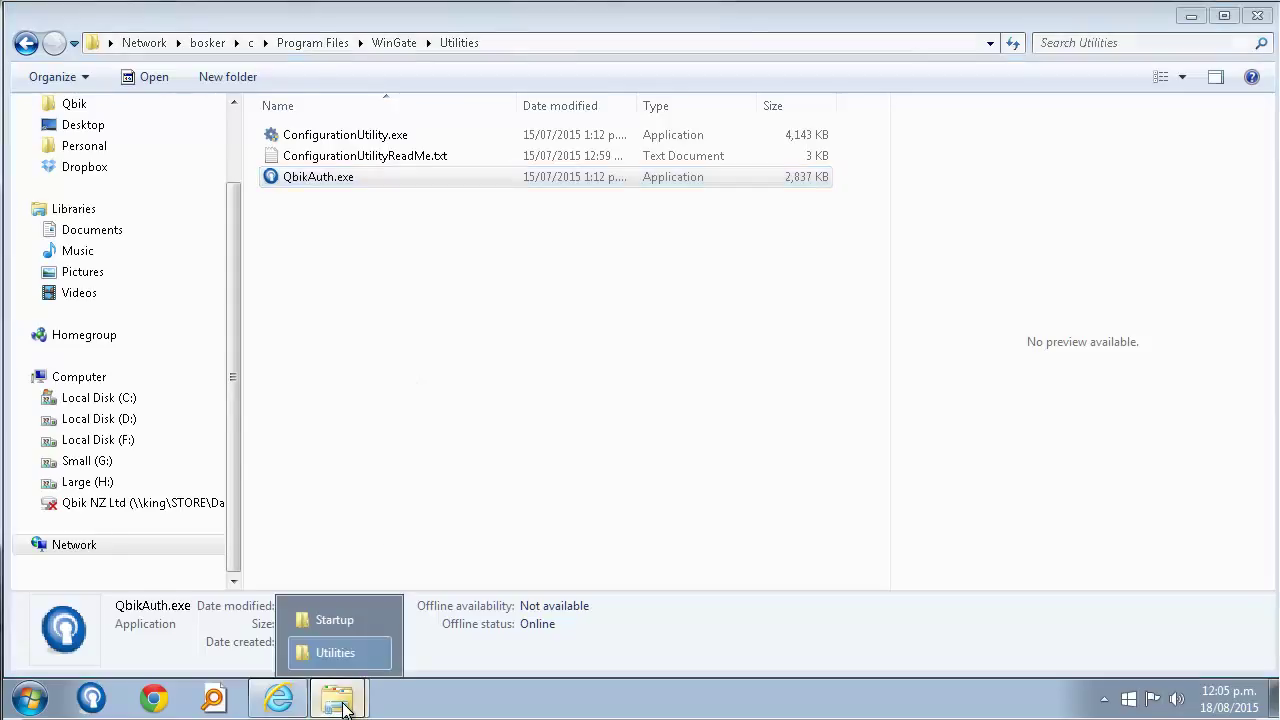
pyautogui.click(355, 618)
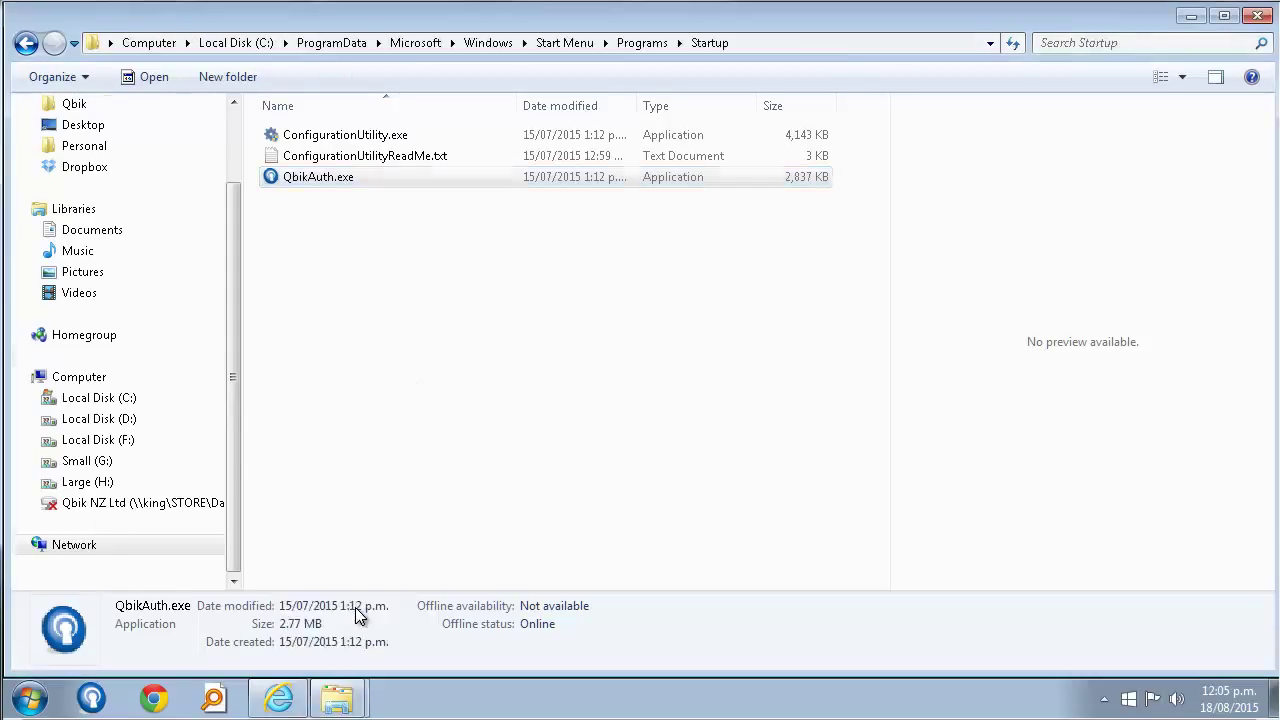
pyautogui.rightClick(380, 282)
pyautogui.click(418, 424)
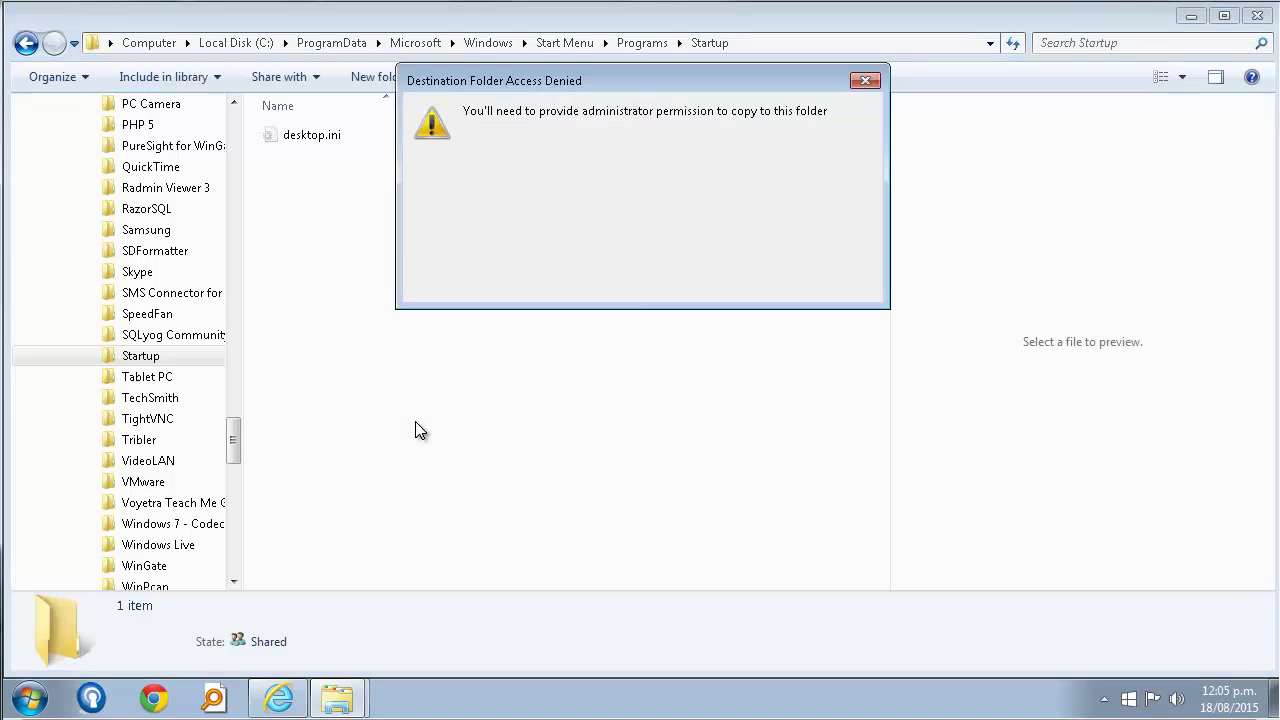
pyautogui.click(630, 285)
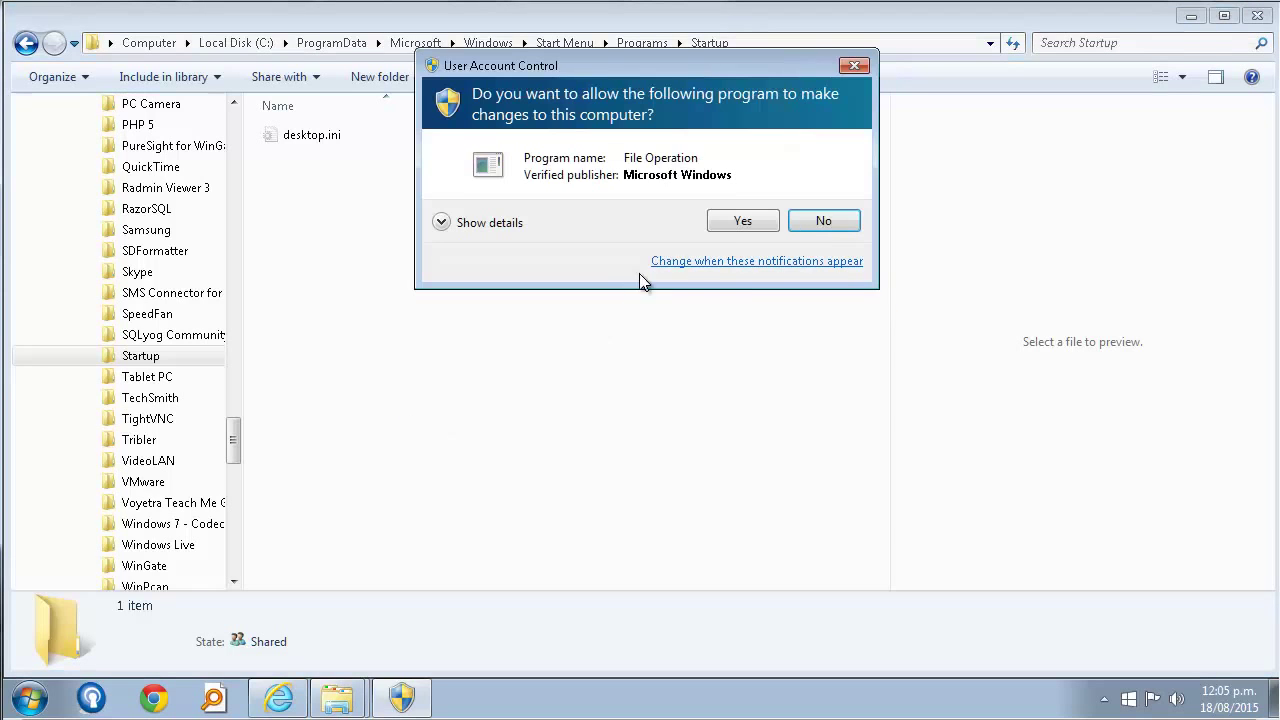
pyautogui.click(730, 223)
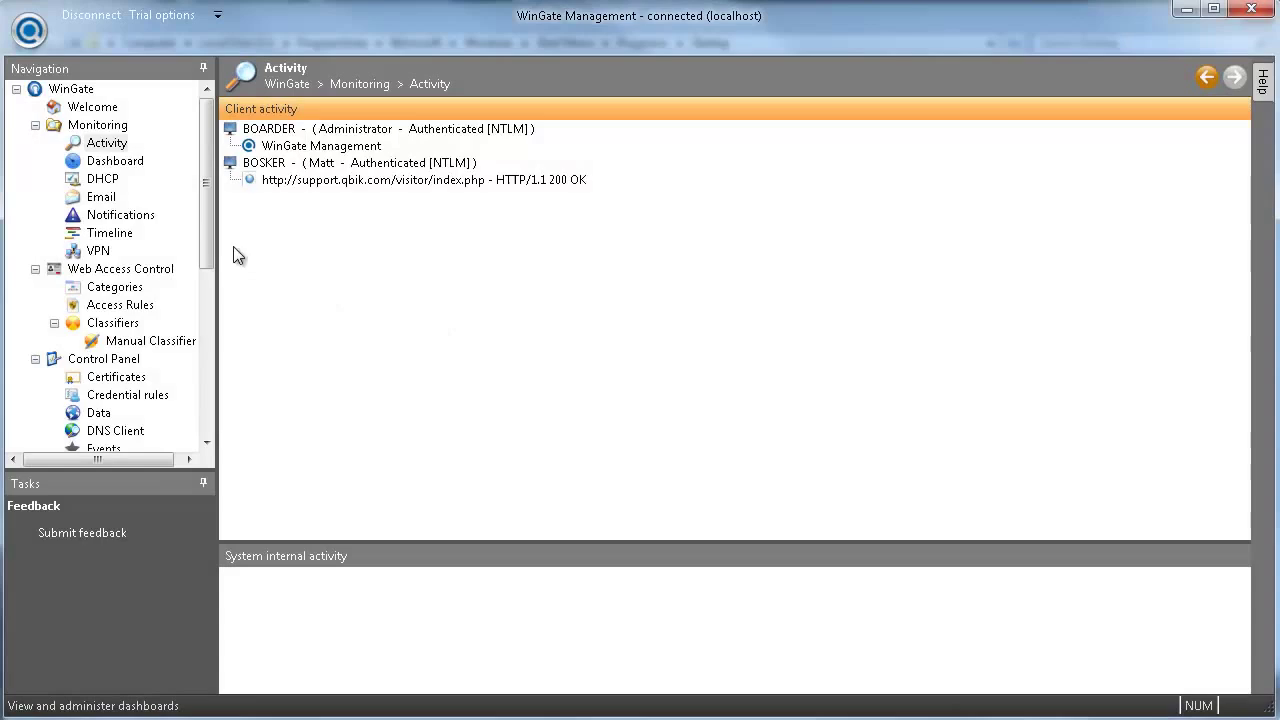
# Add a binding policy for any internal adapter to WinGate's Remote Control Service and apply it
pyautogui.moveTo(207, 239); pyautogui.dragTo(208, 423)
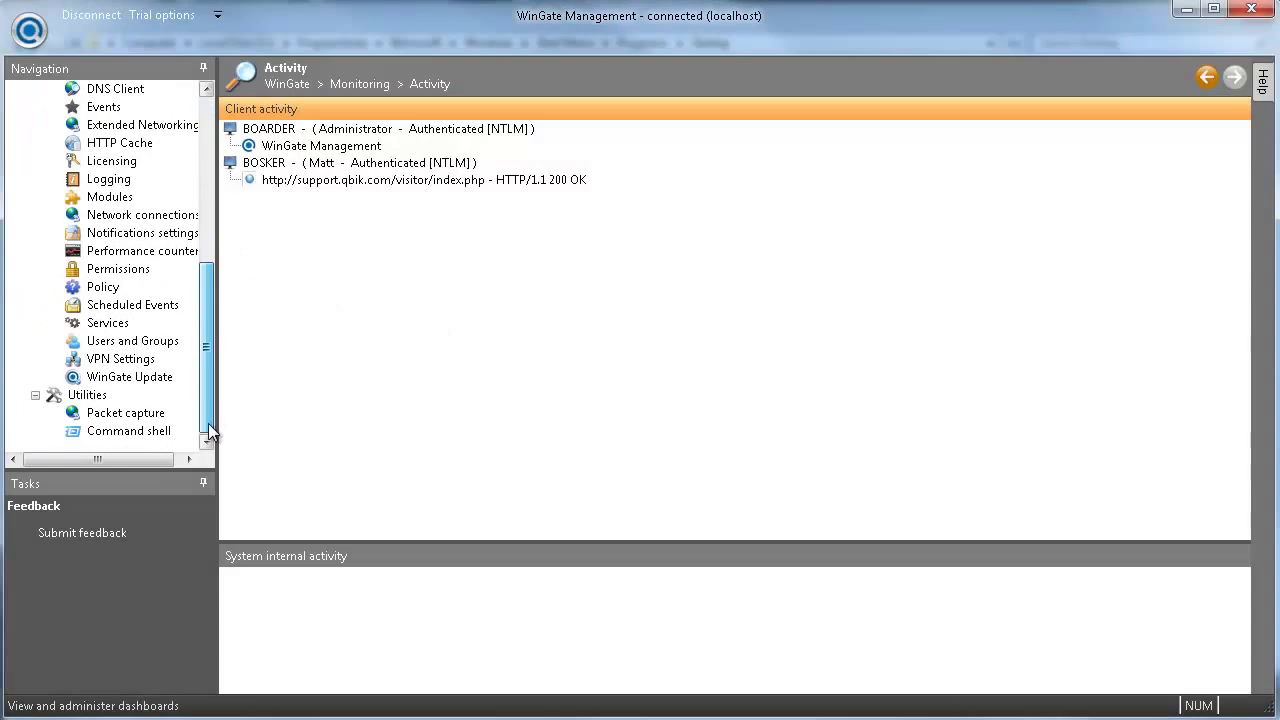
pyautogui.click(107, 323)
pyautogui.doubleClick(290, 181)
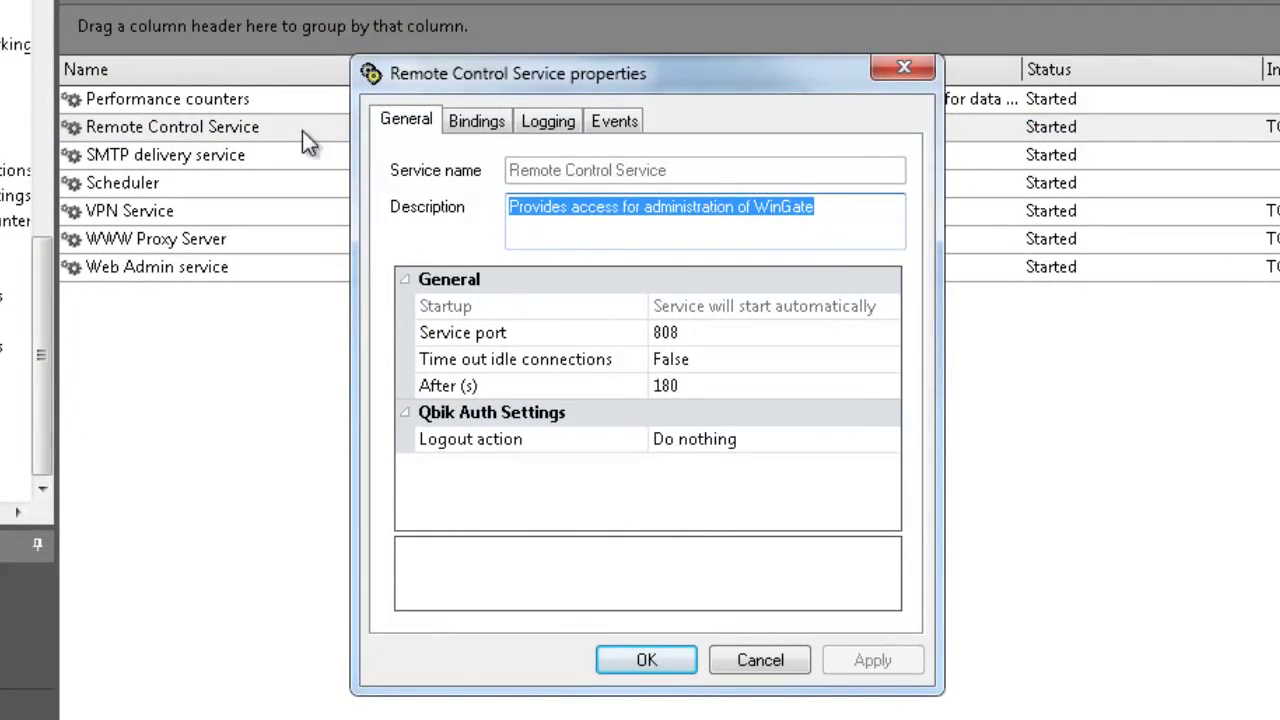
pyautogui.click(477, 122)
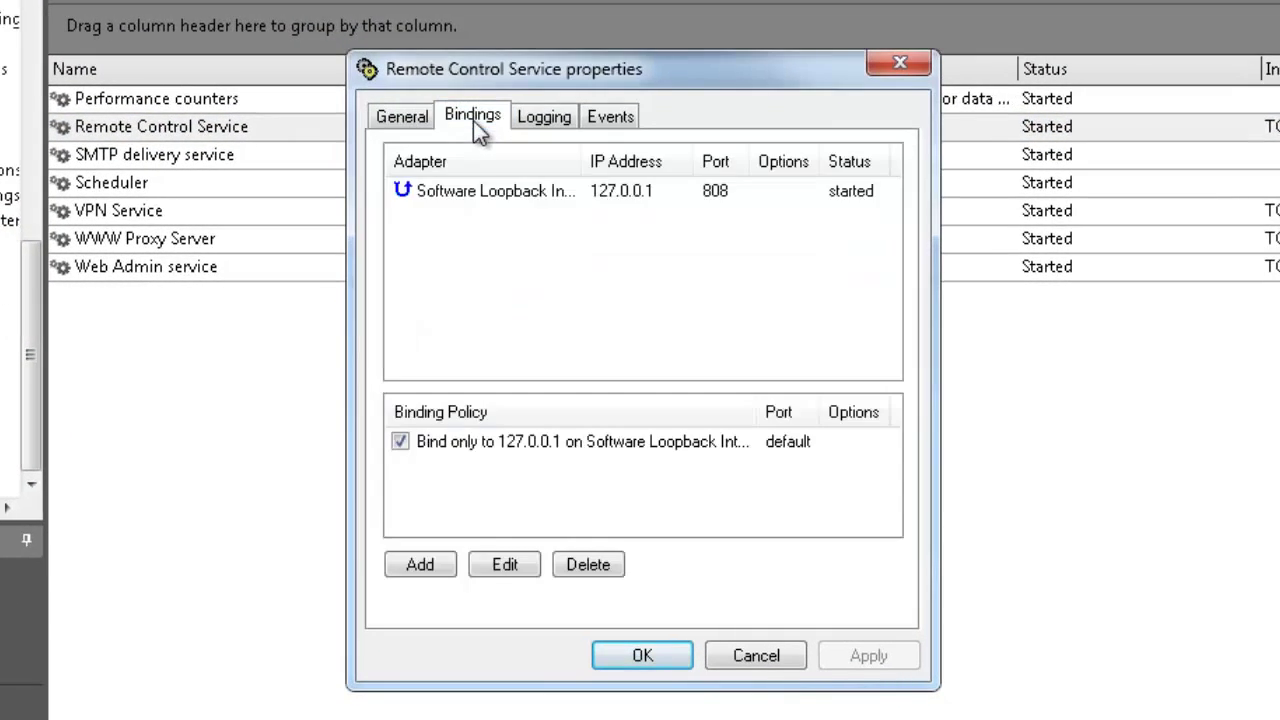
pyautogui.click(428, 564)
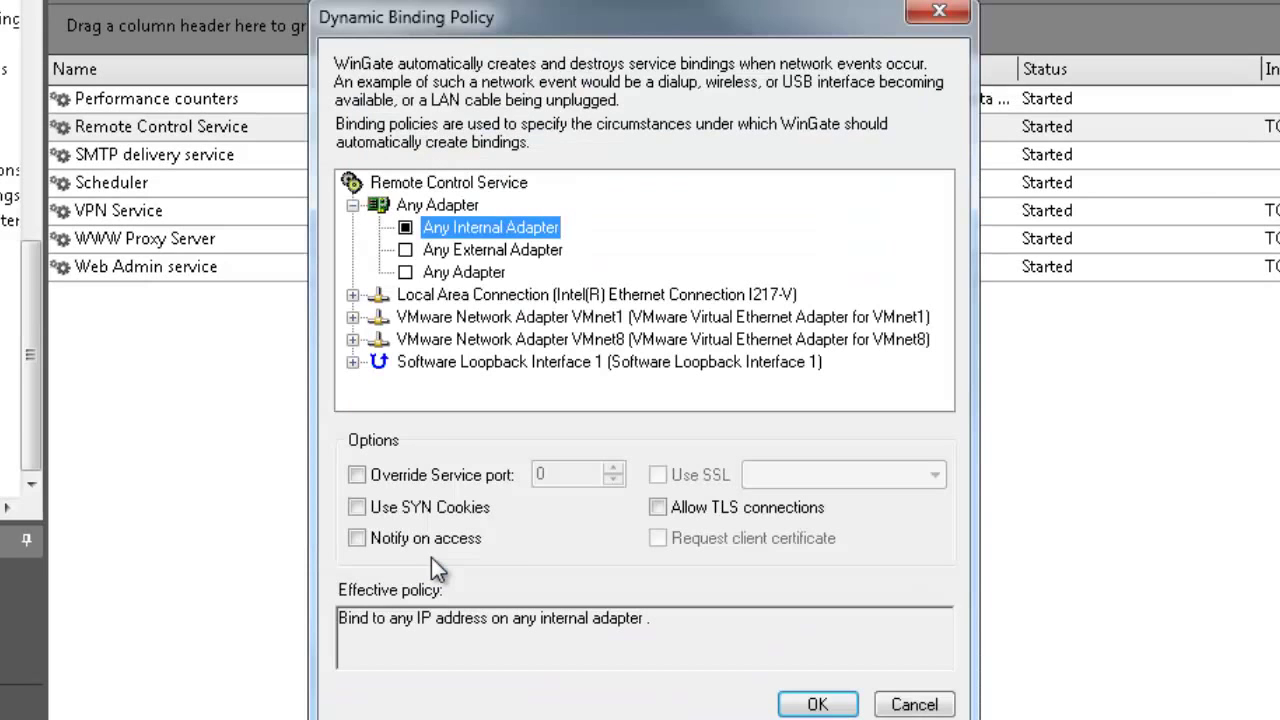
pyautogui.click(810, 703)
pyautogui.click(866, 656)
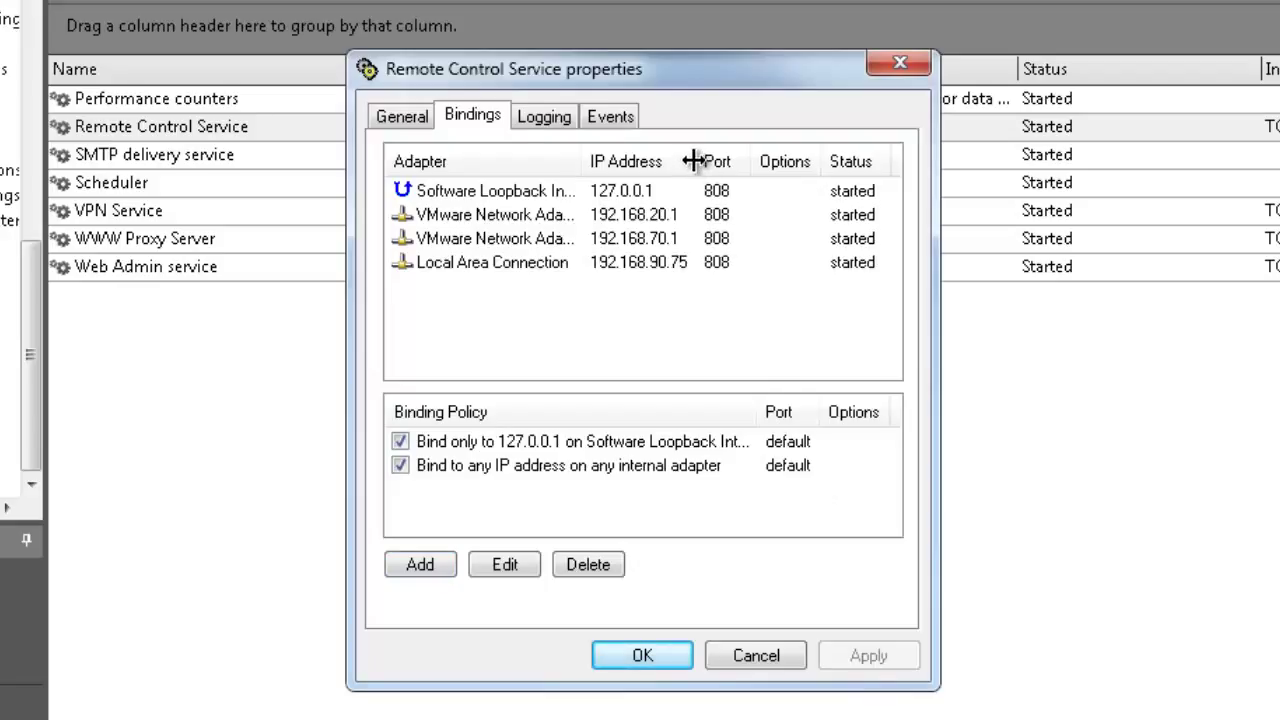
# Set the Remote Control Service's Qbik Auth logout action to Clear cached credentials for IP, apply it, and leave the services view
pyautogui.click(402, 116)
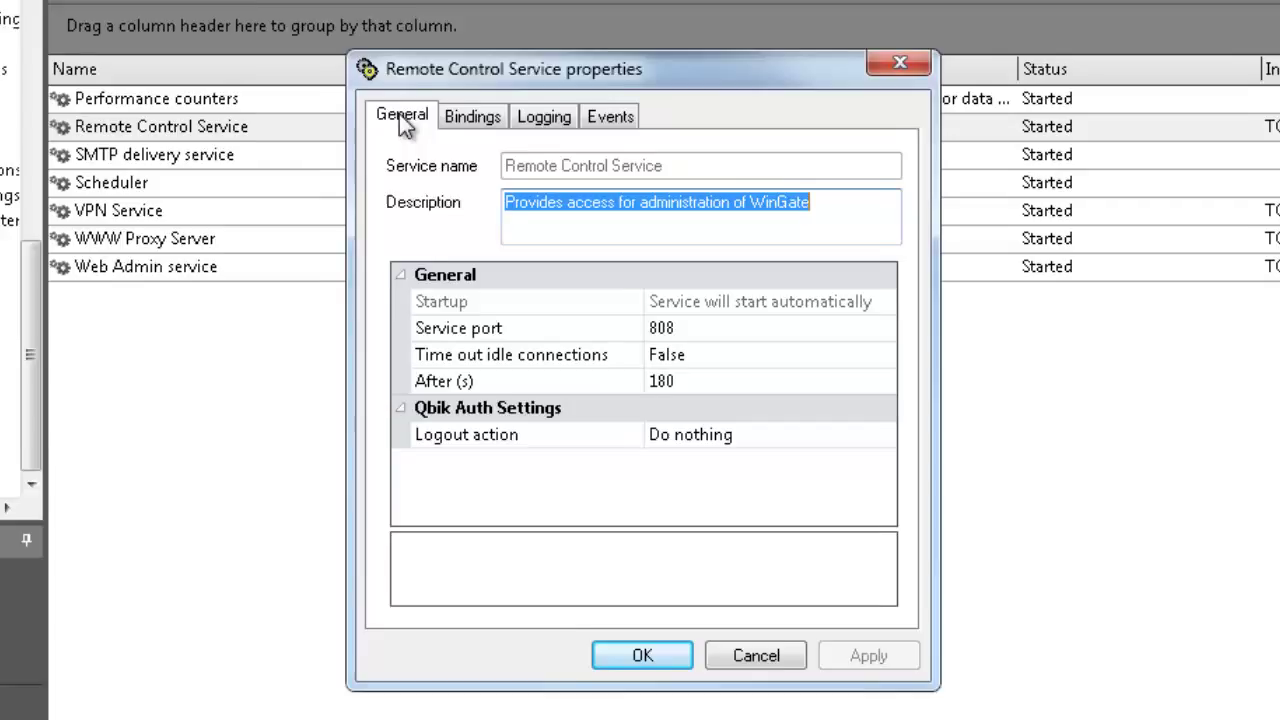
pyautogui.click(879, 443)
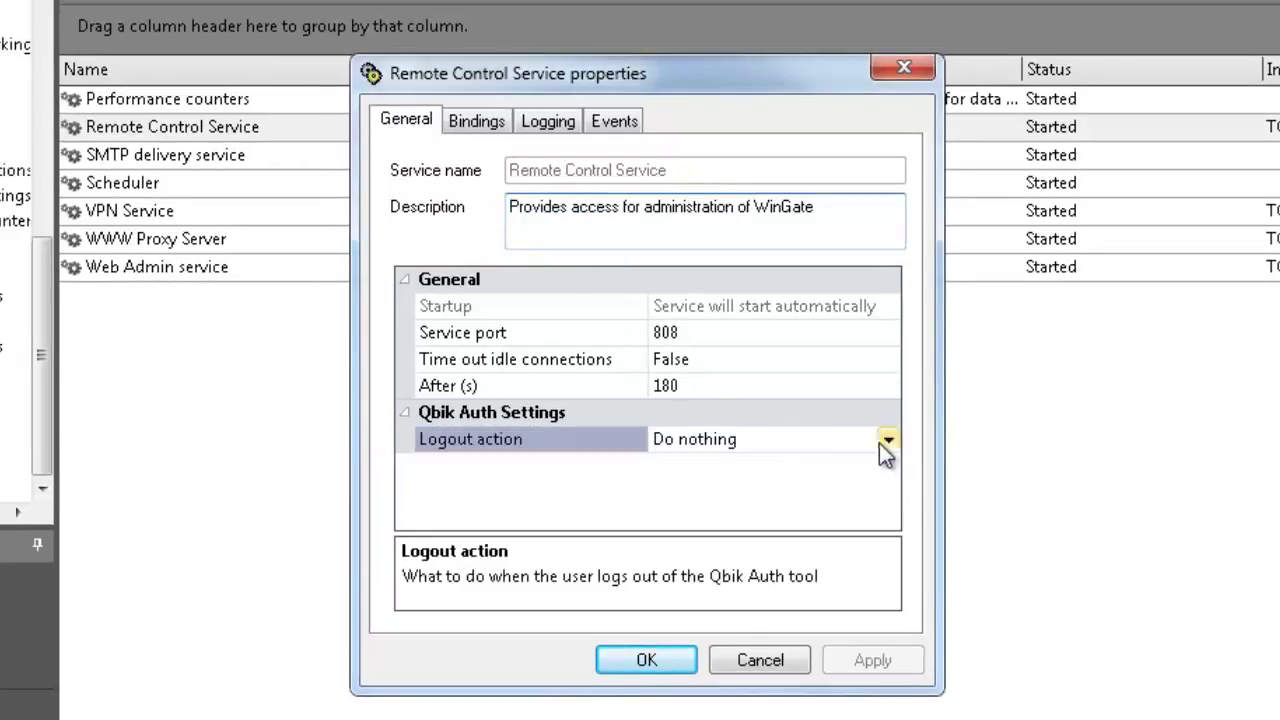
pyautogui.click(889, 441)
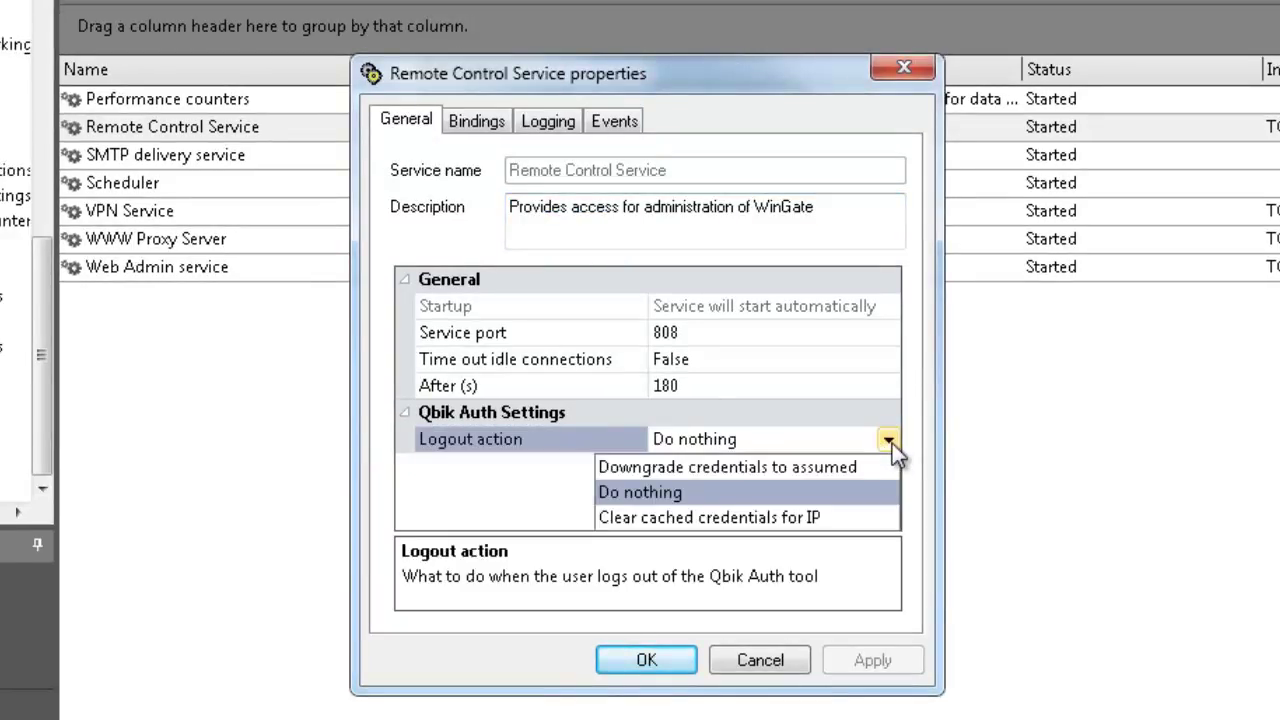
pyautogui.click(890, 518)
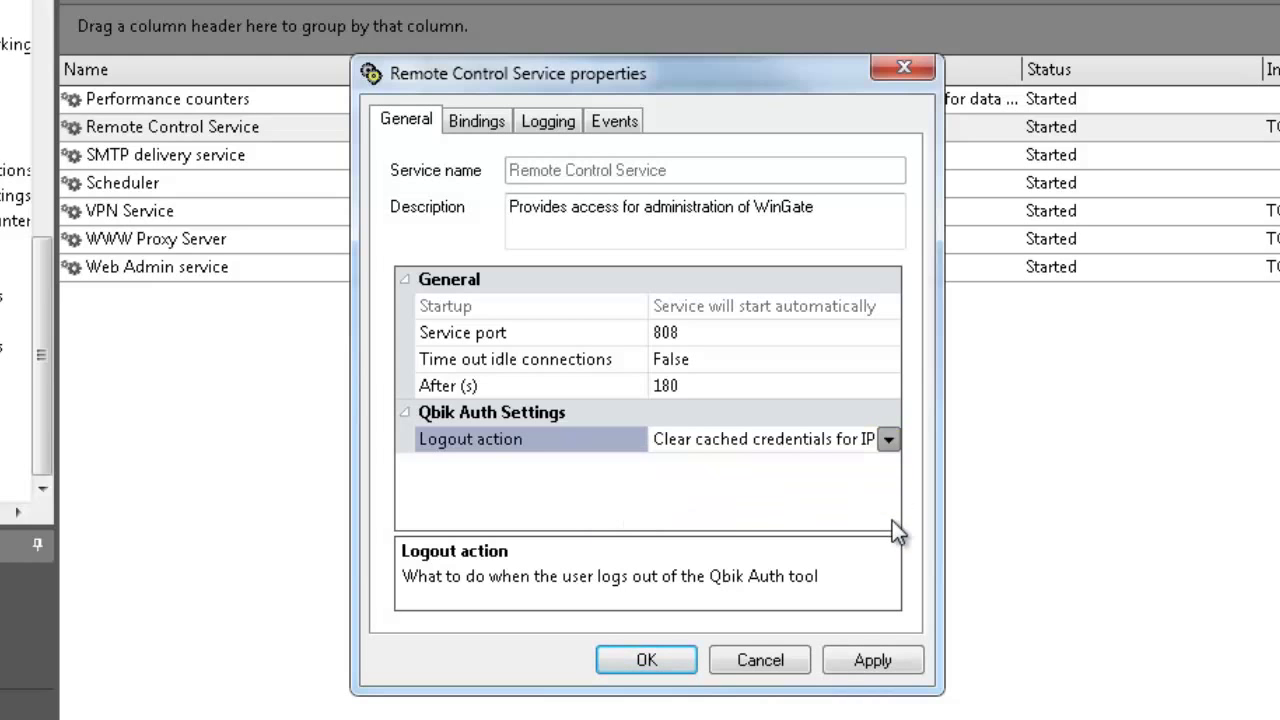
pyautogui.click(900, 660)
pyautogui.click(684, 665)
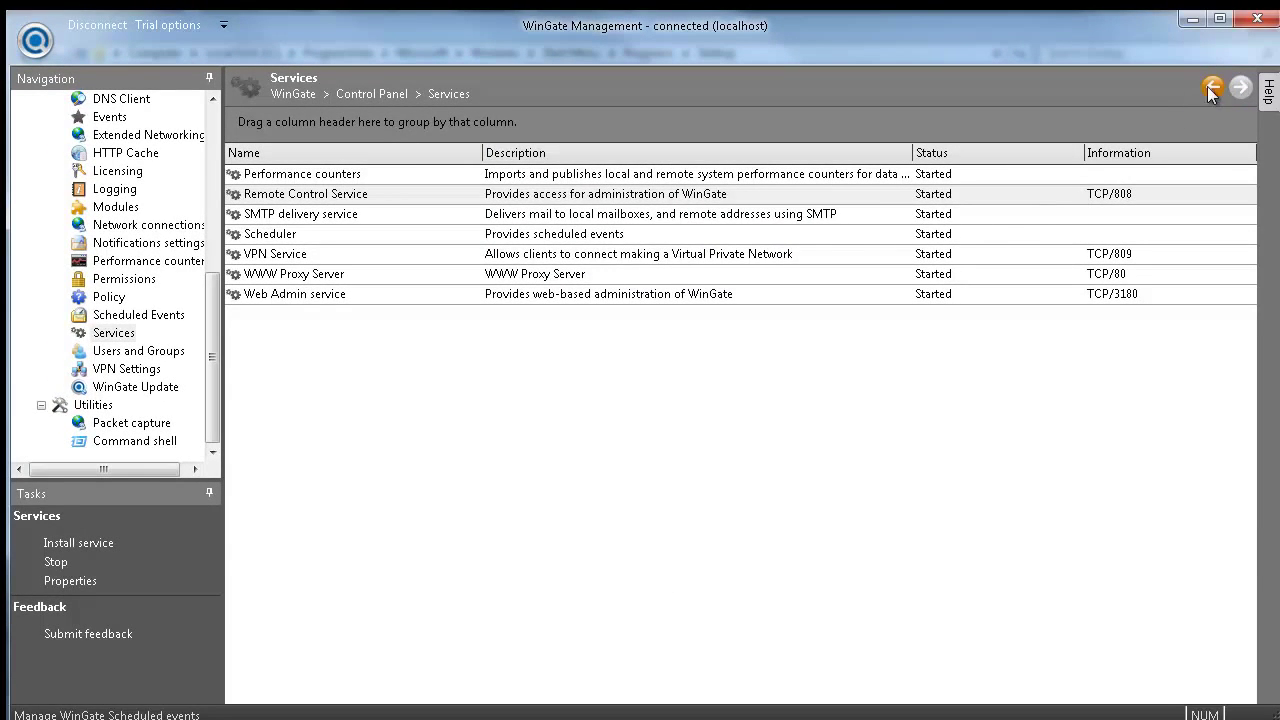
pyautogui.click(1210, 87)
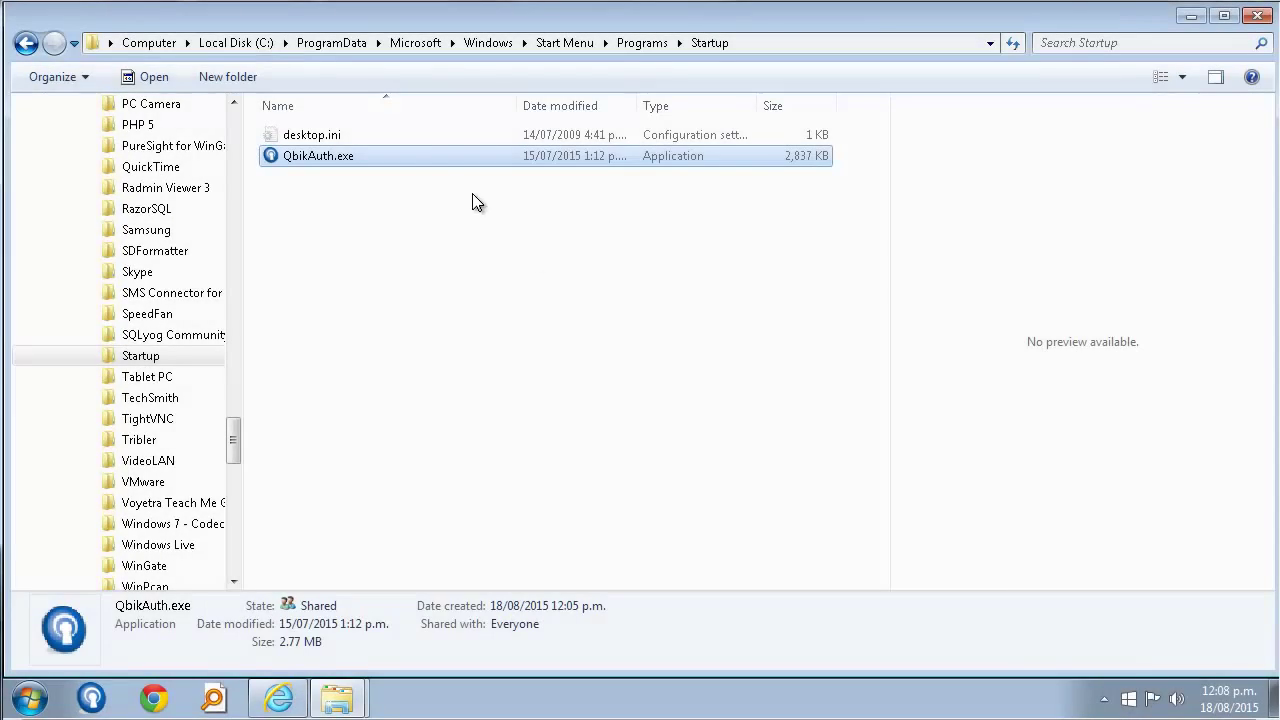
# Run QbikAuth.exe from the Startup folder and log in to server 192.168.90.75 with the account's user name and password
pyautogui.doubleClick(431, 158)
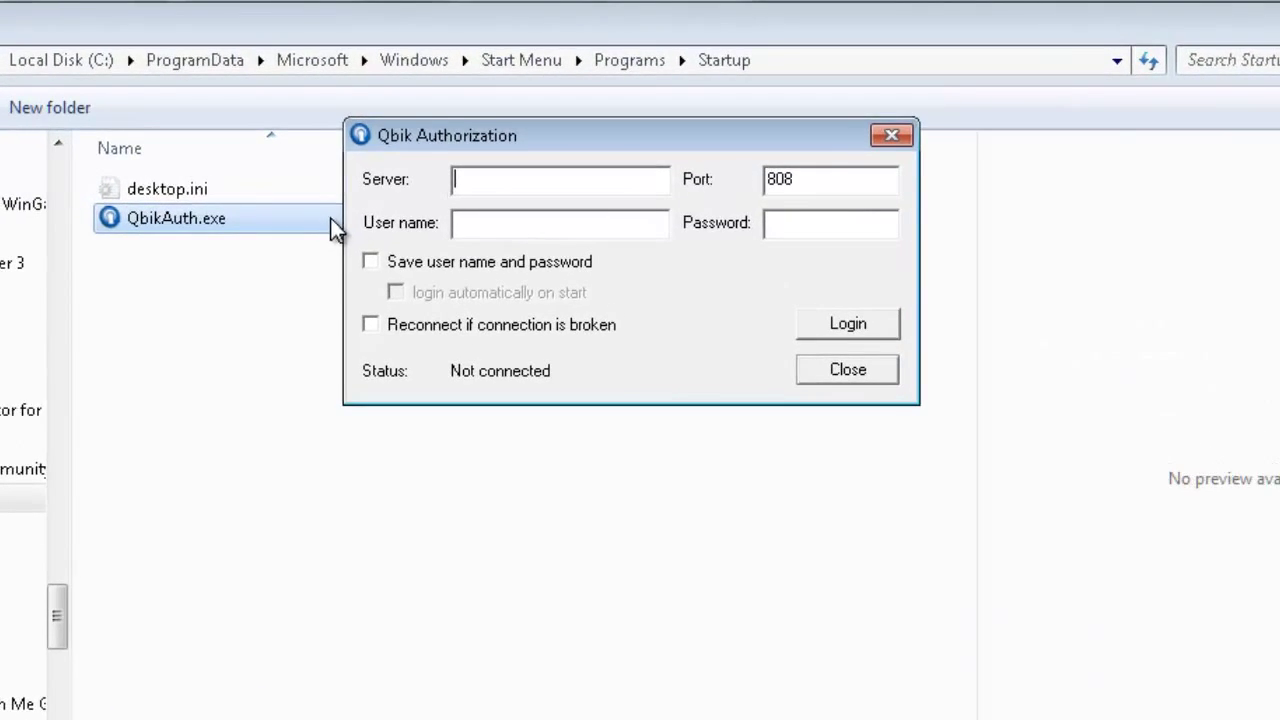
pyautogui.write('192.168.9')
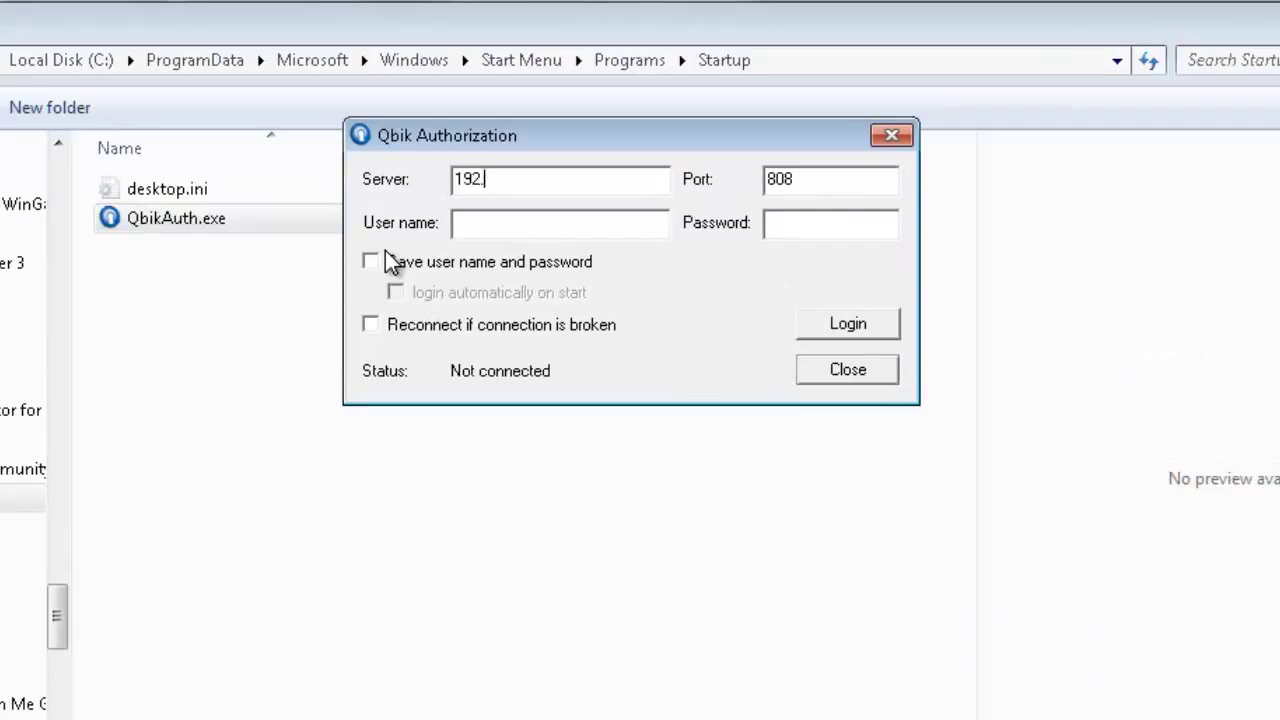
pyautogui.write('0.75')
pyautogui.press('Tab')
pyautogui.press('Tab')
pyautogui.write('bob')
pyautogui.press('Tab')
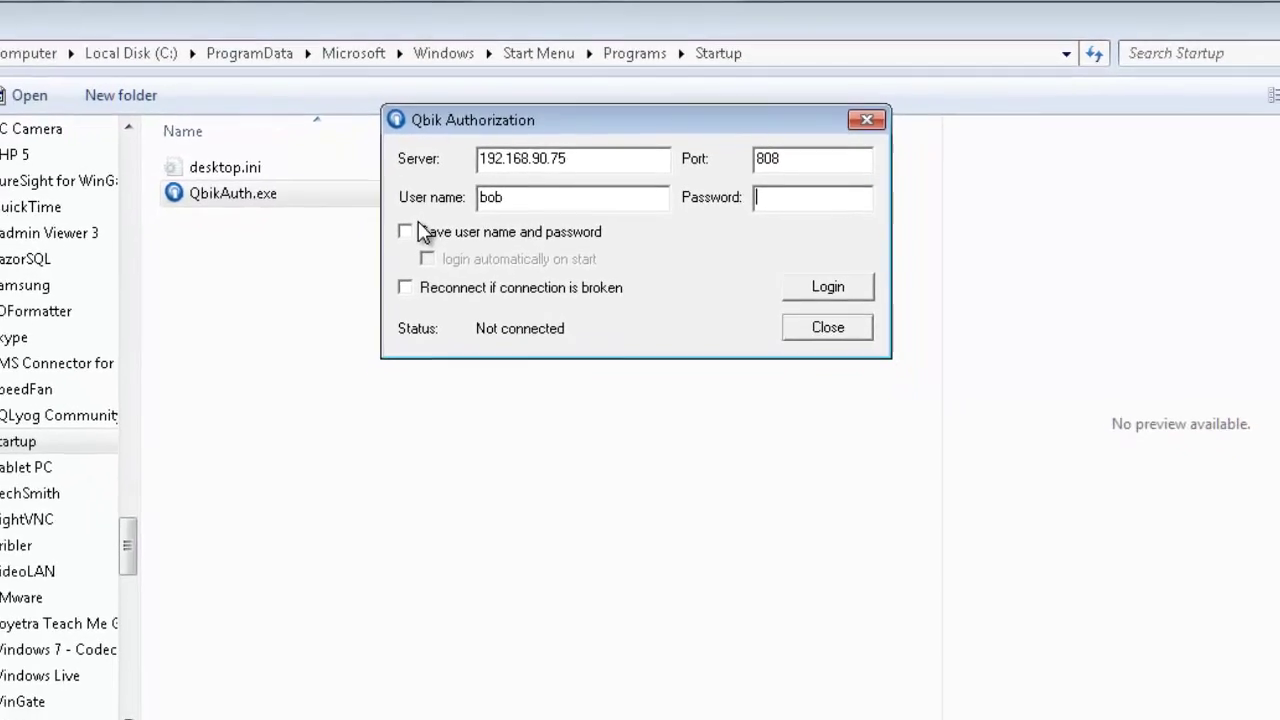
pyautogui.write('*')
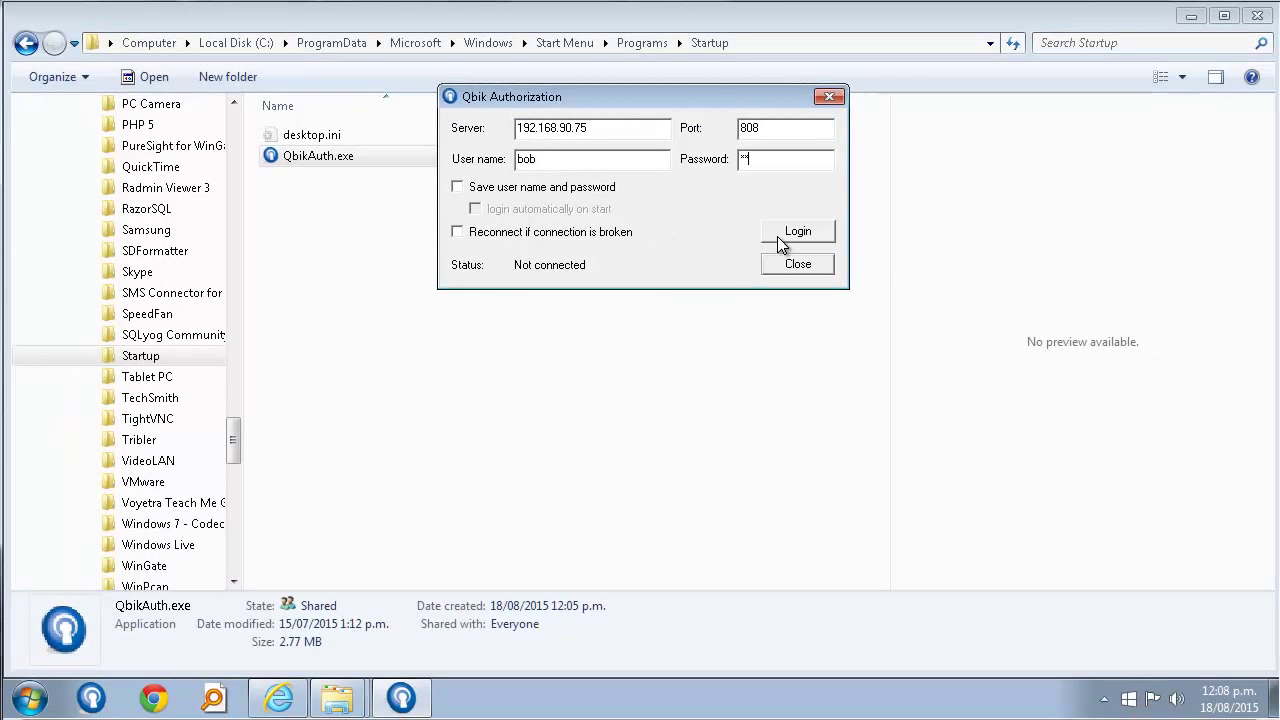
pyautogui.click(777, 236)
# View the authorization tool's notification area options, and log the current user out of WinGate
pyautogui.click(1104, 699)
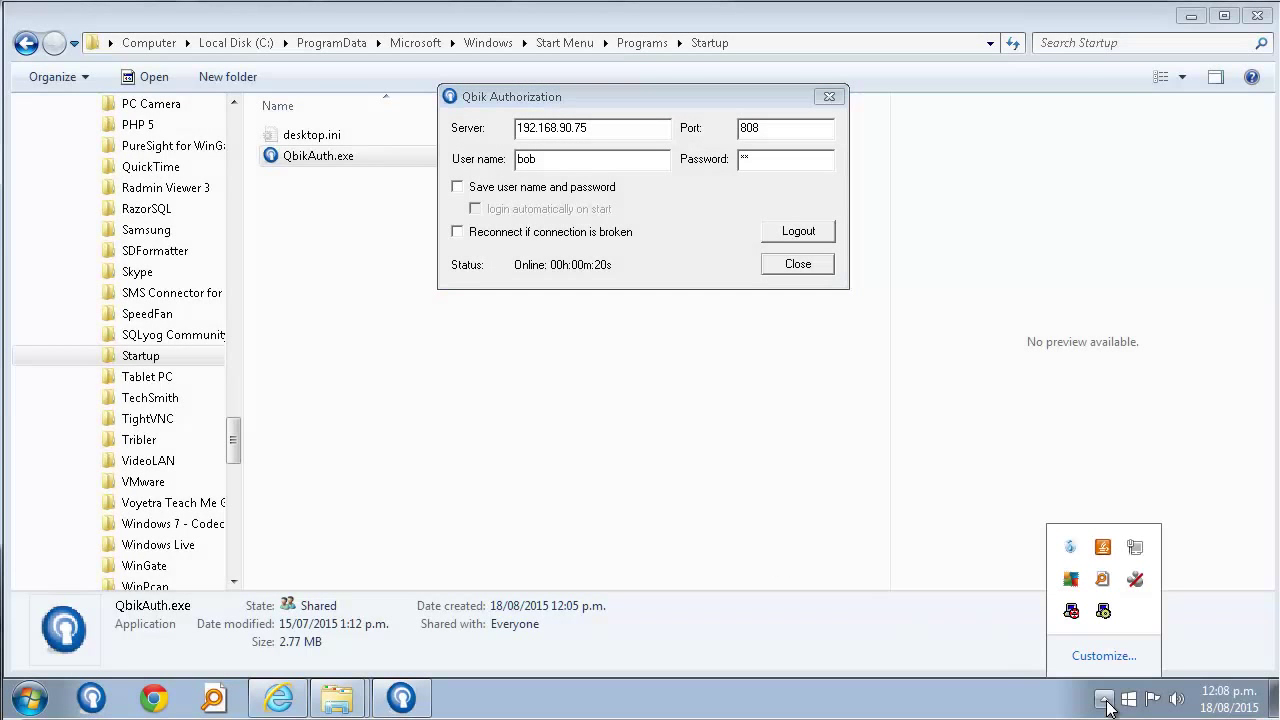
pyautogui.rightClick(1105, 612)
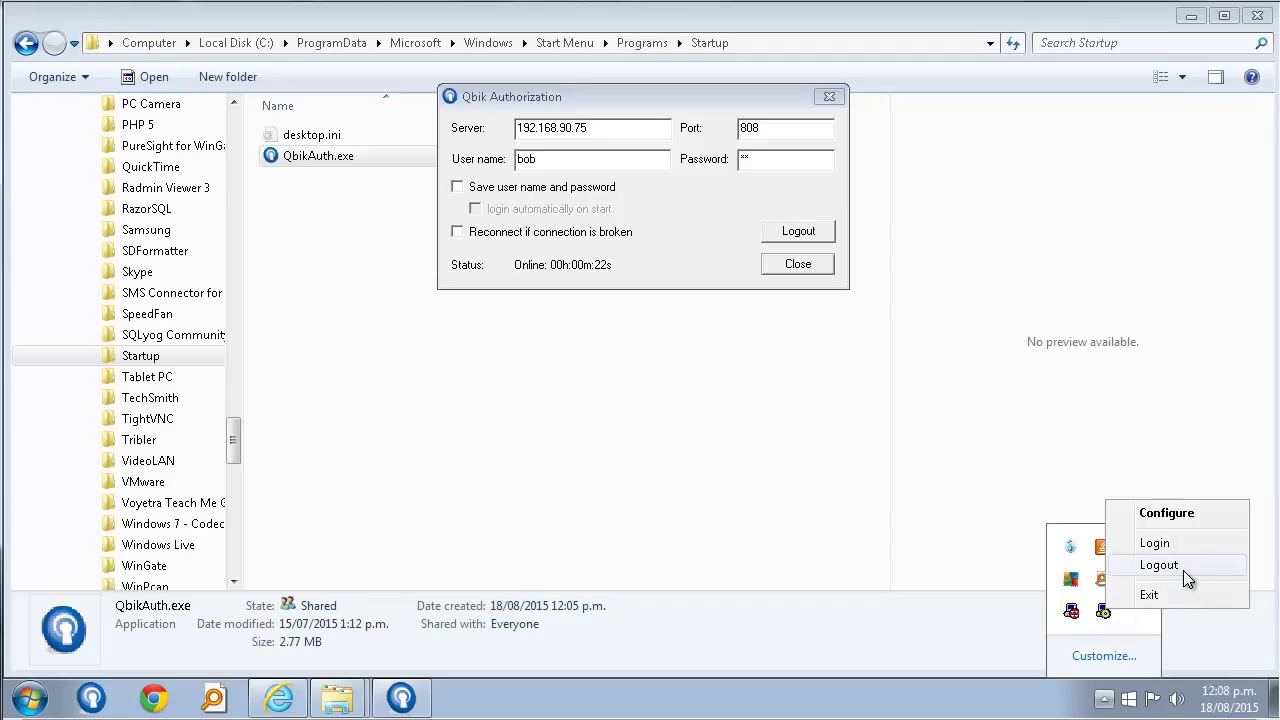
pyautogui.click(826, 236)
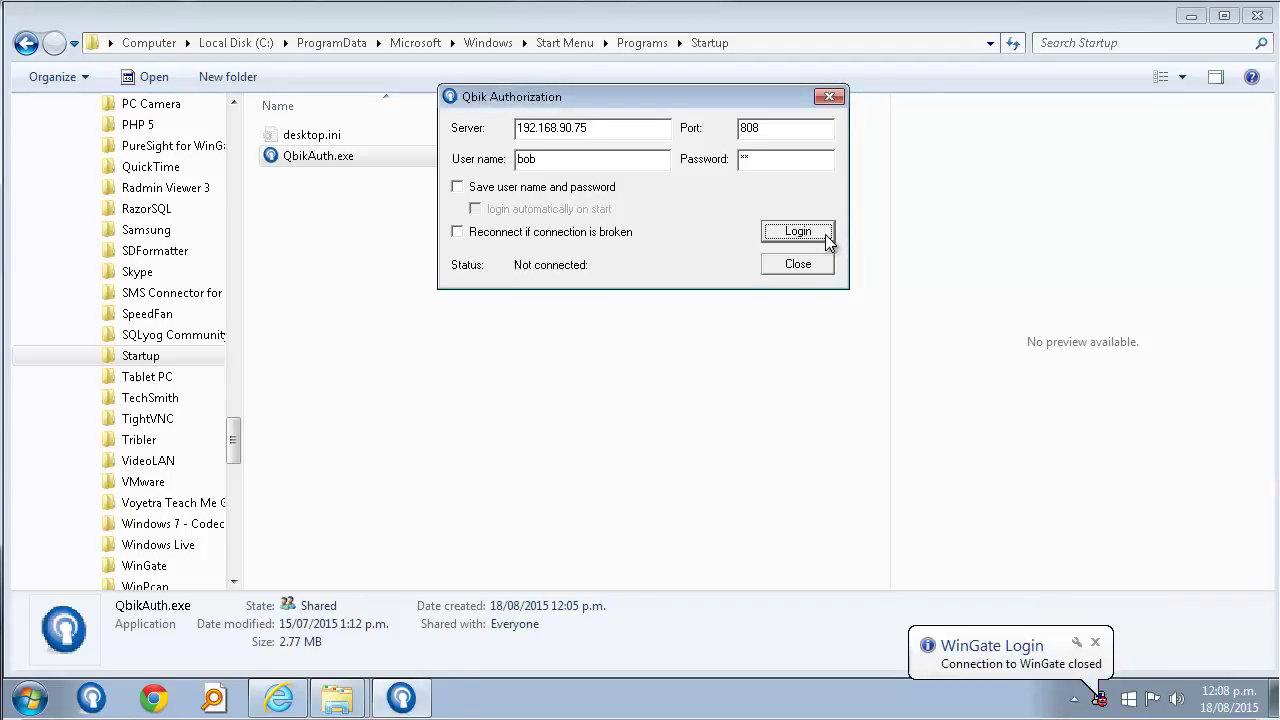
# Replace the Qbik Authorization login credentials with a different account's user name and password
pyautogui.click(616, 160)
pyautogui.doubleClick(616, 160)
pyautogui.write('tom')
pyautogui.press('Tab')
pyautogui.write('**')
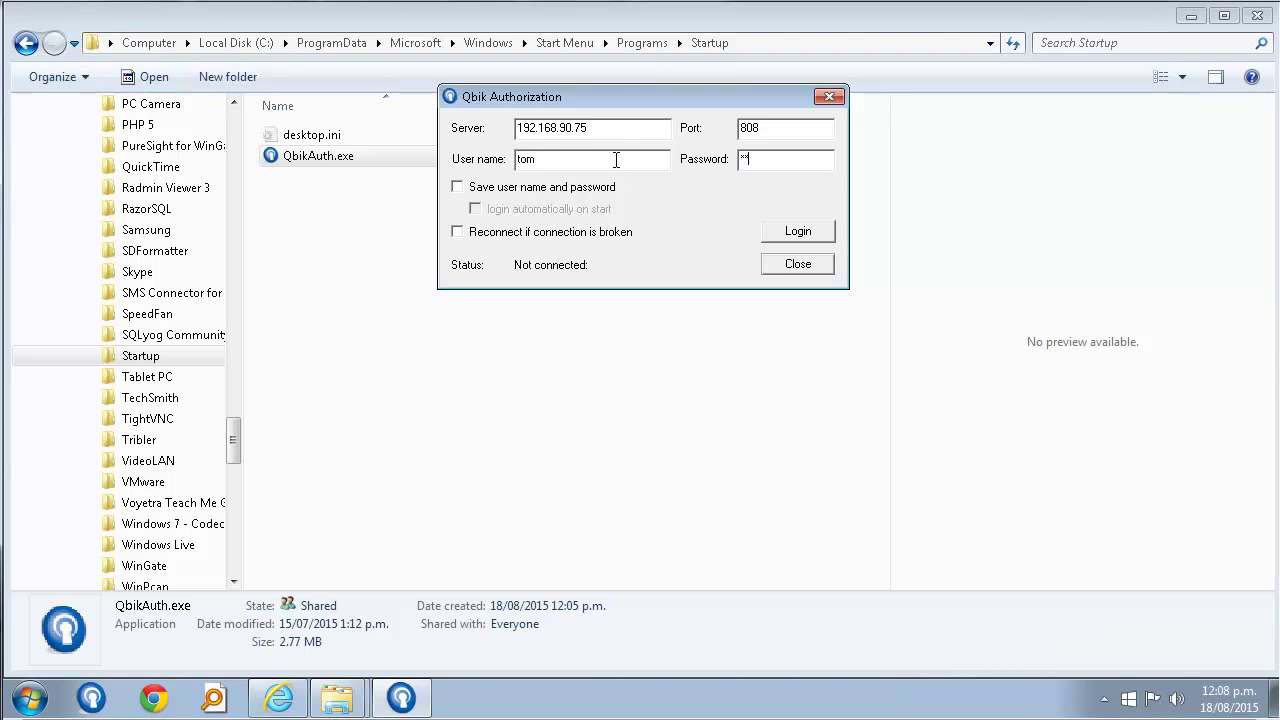